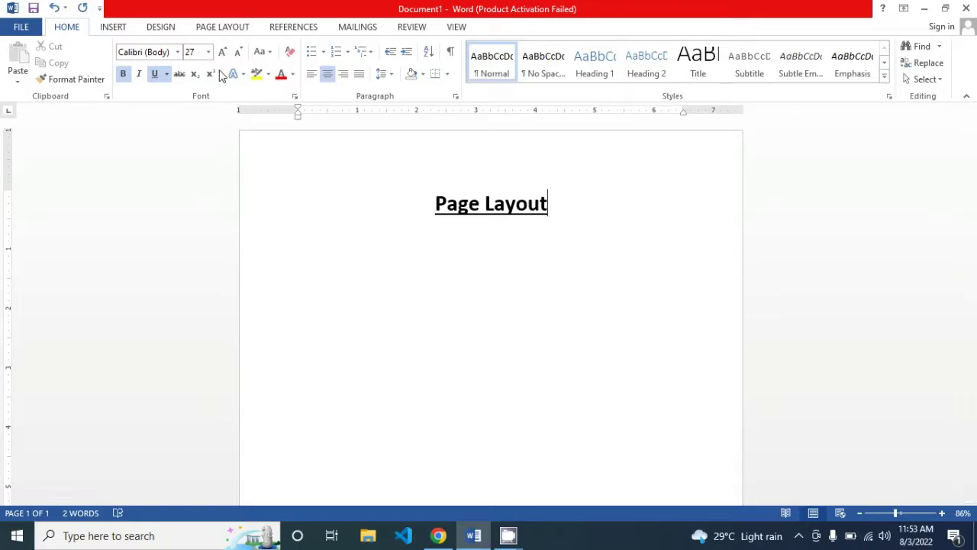
Step: Show the Page Layout ribbon settings beside the bold underlined 'Page Layout' heading
left_click(226, 29)
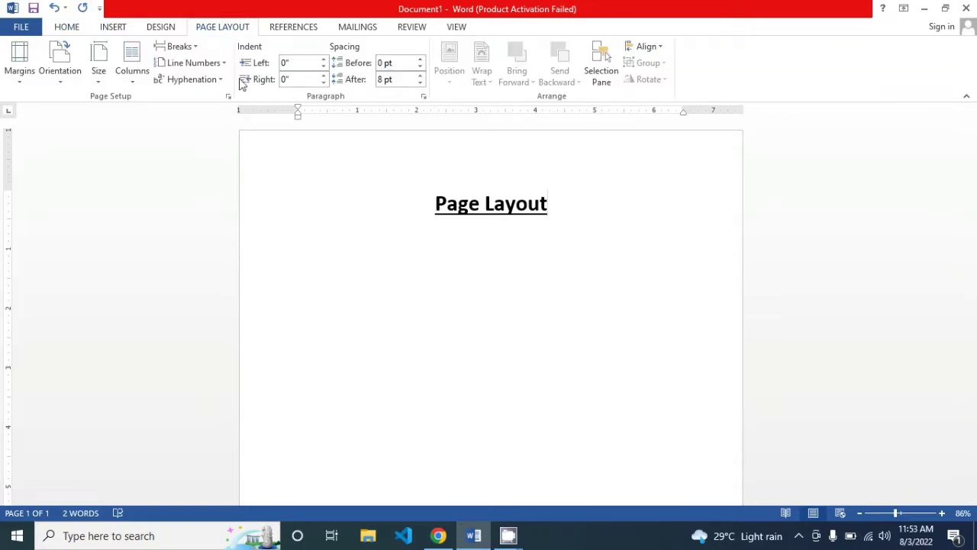
Step: Select the 'Page Layout' heading, clear all its formatting, and delete it
left_click_drag(555, 204, 437, 205)
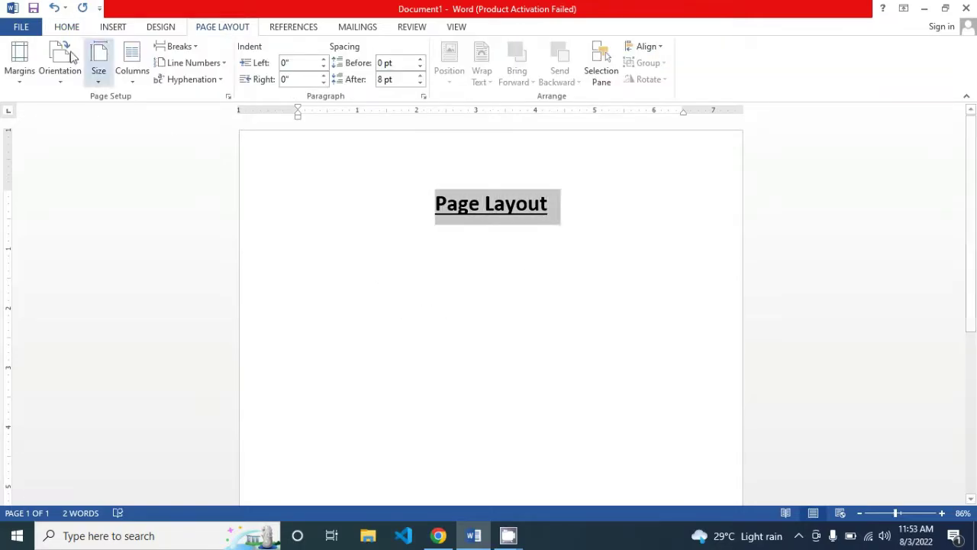
left_click(66, 30)
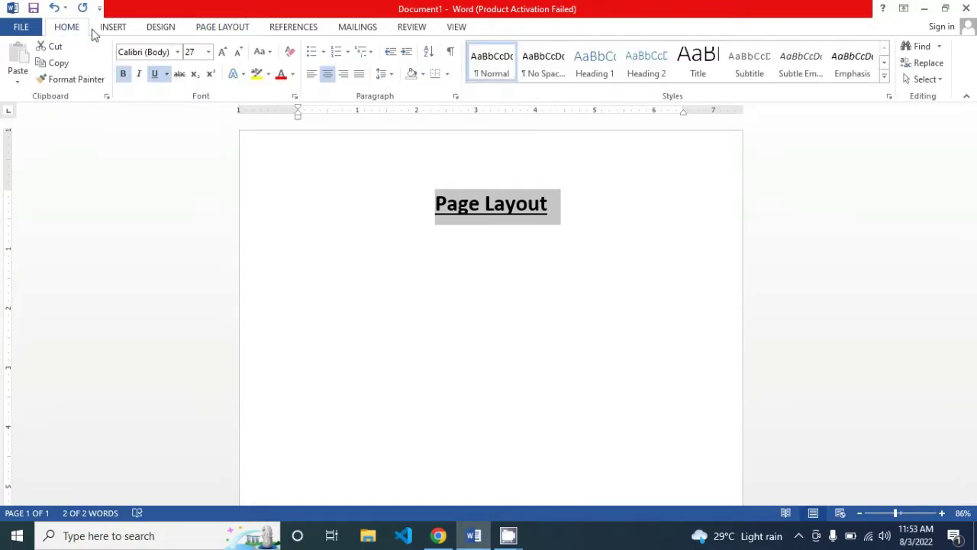
left_click(289, 51)
left_click(226, 29)
key("Delete")
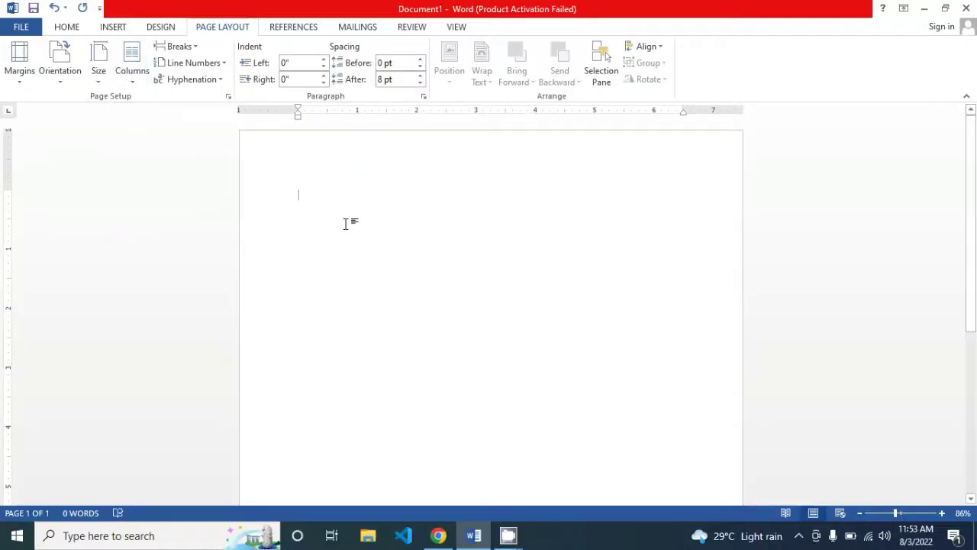
left_click(20, 83)
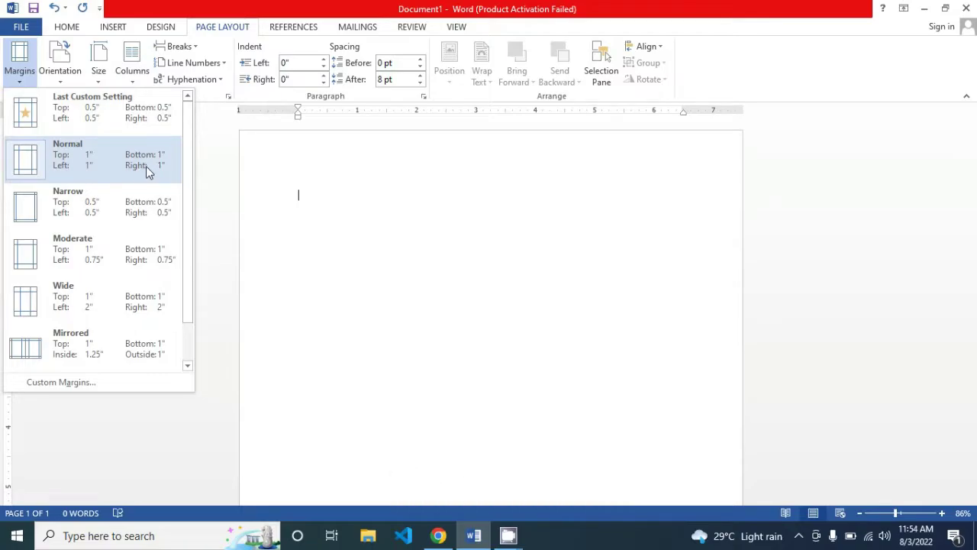
left_click(300, 220)
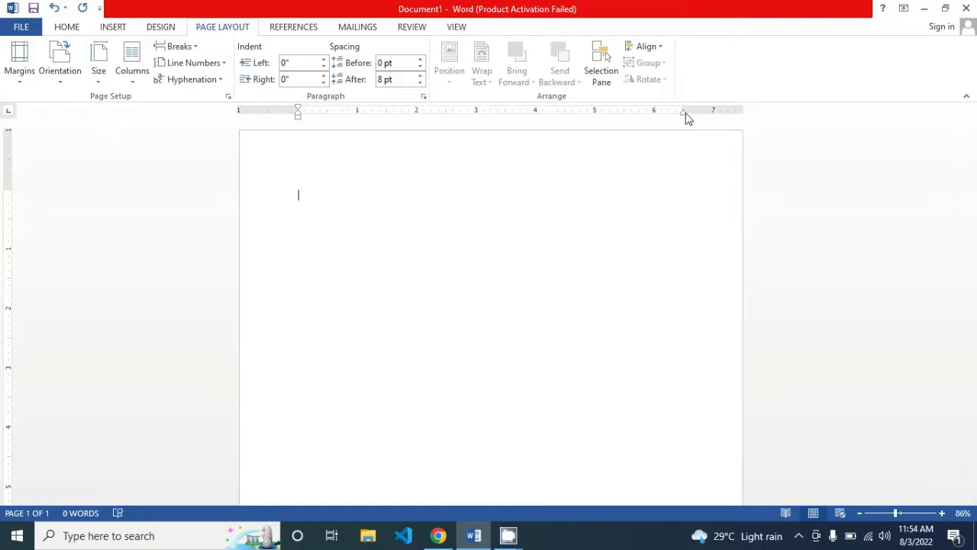
left_click_drag(686, 117, 687, 118)
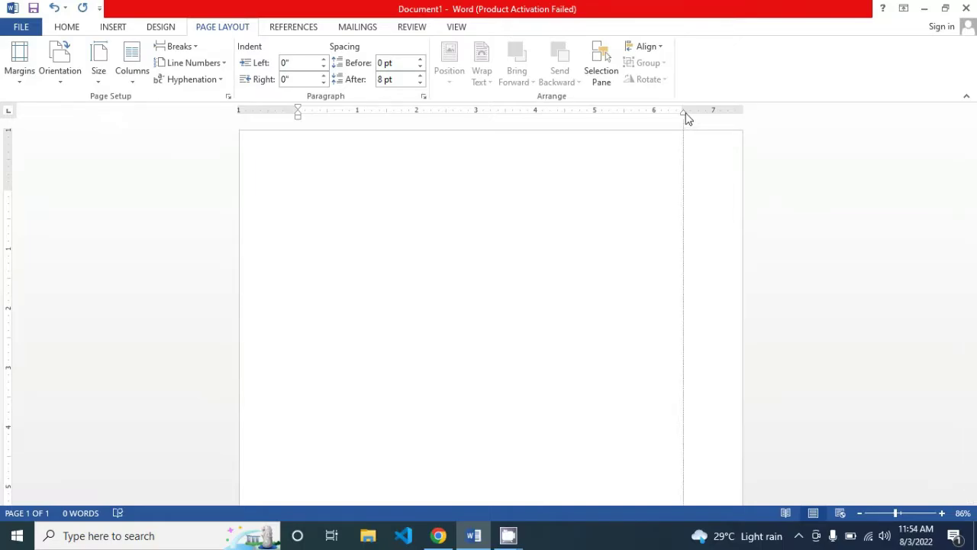
left_click(299, 110)
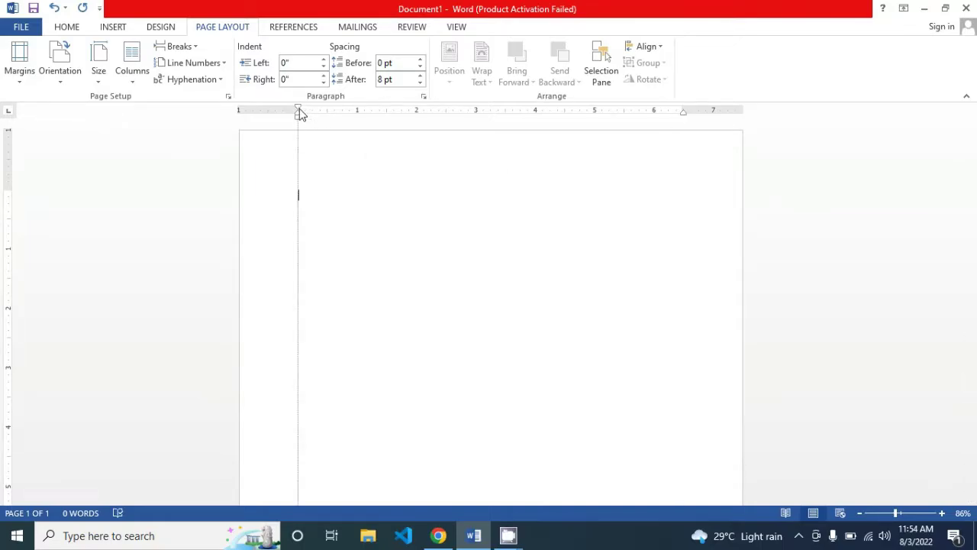
left_click(8, 190)
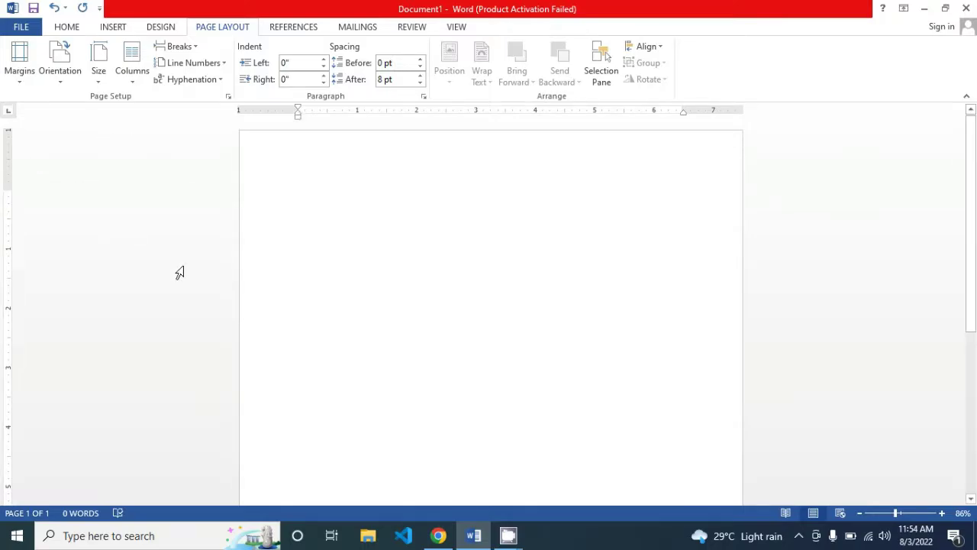
scroll(180, 273, "down", 5)
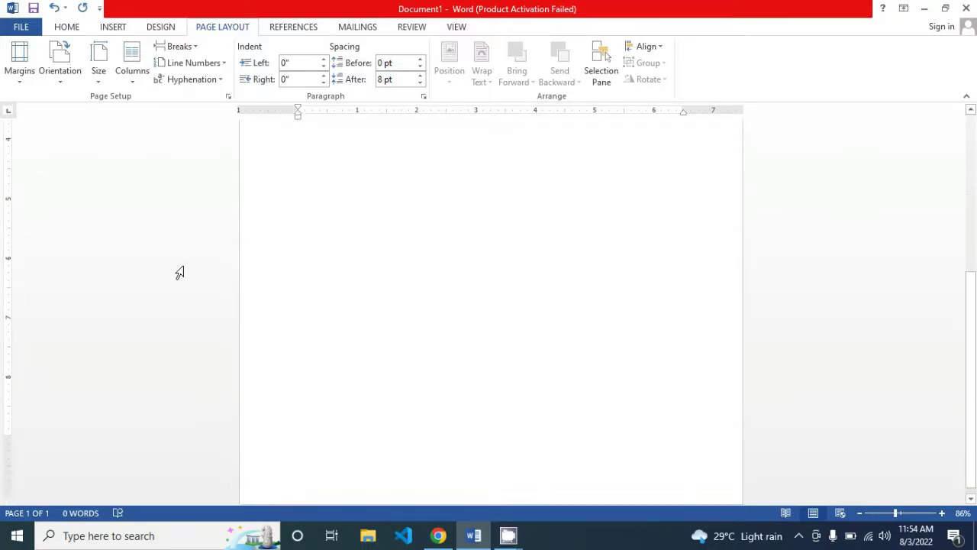
left_click(8, 436)
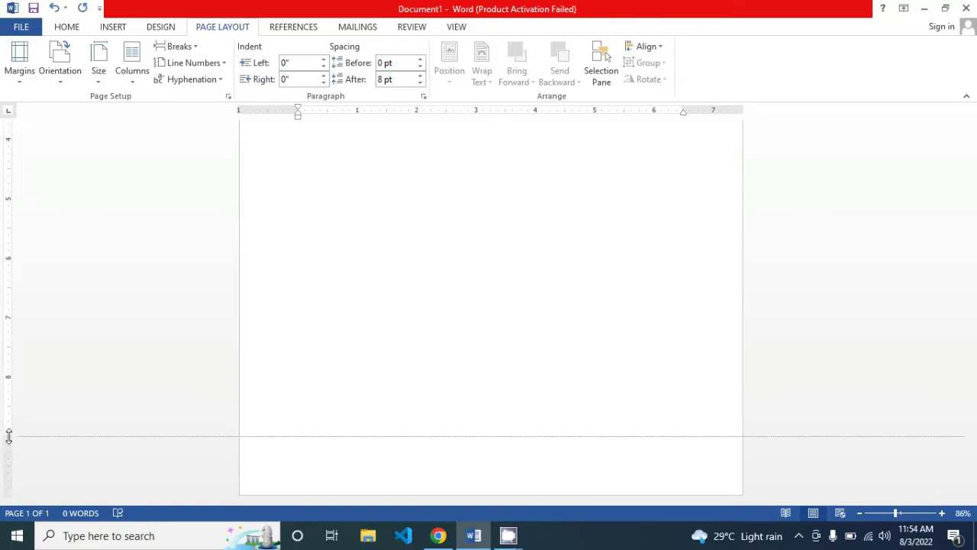
scroll(458, 285, "up", 5)
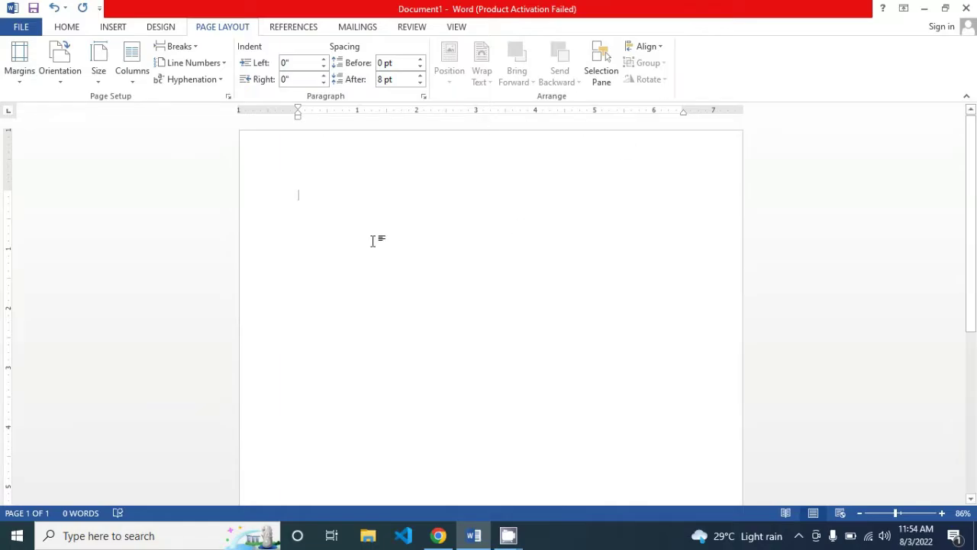
scroll(404, 255, "down", 6)
scroll(403, 254, "up", 6)
Step: Generate five sample paragraphs with =rand(), then point out the ruler indents and top margin
type("=rand")
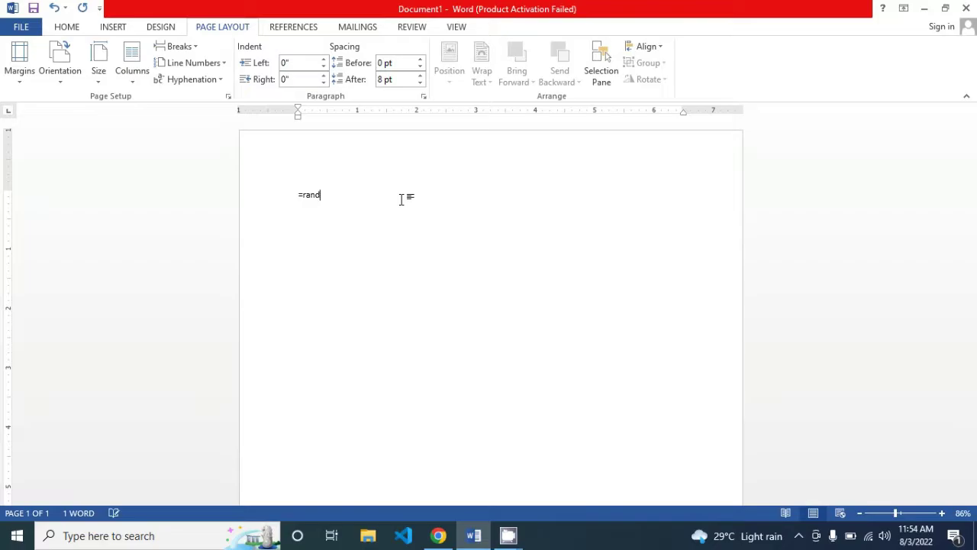
type("()")
key("Return")
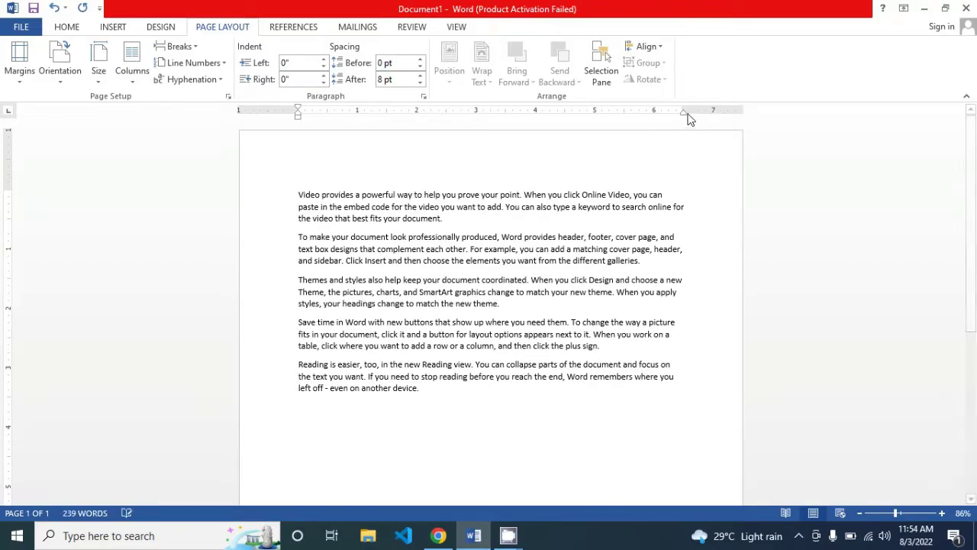
left_click_drag(684, 116, 682, 113)
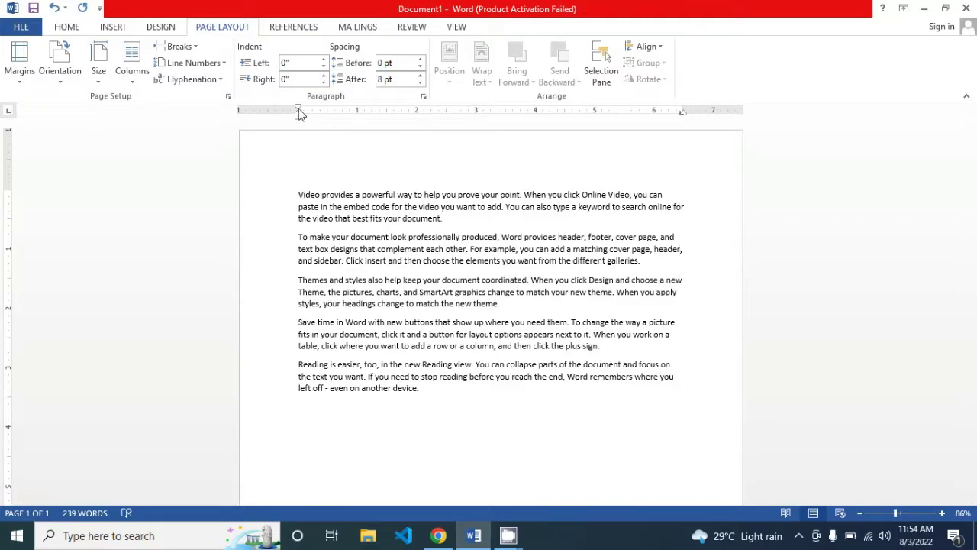
left_click_drag(298, 114, 299, 114)
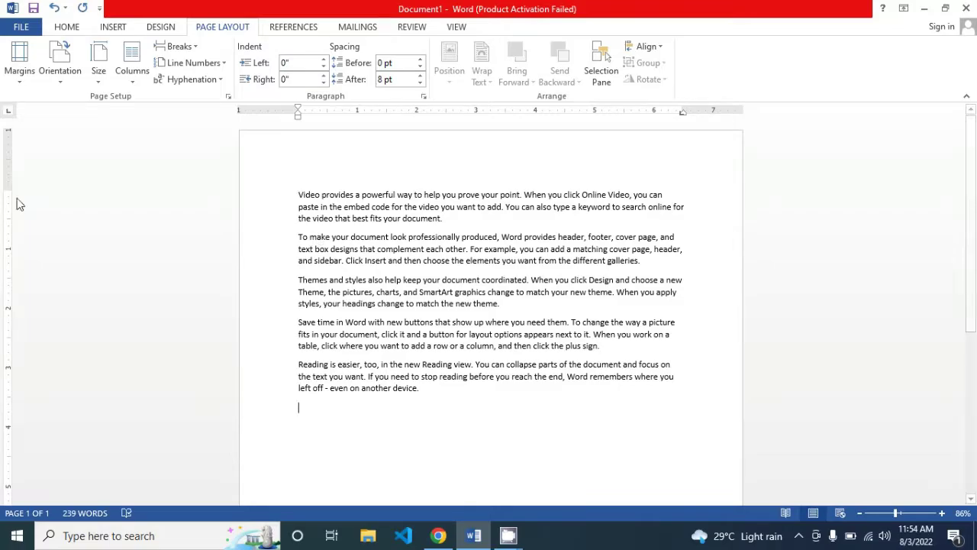
left_click_drag(9, 190, 9, 189)
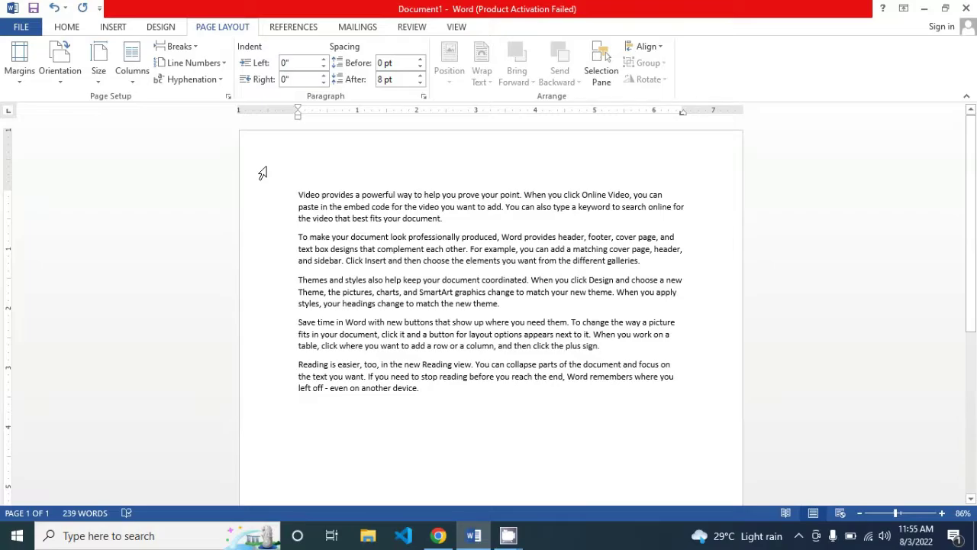
Step: Apply Narrow 0.5" margins, then set custom top and bottom margins to 2"
left_click(26, 80)
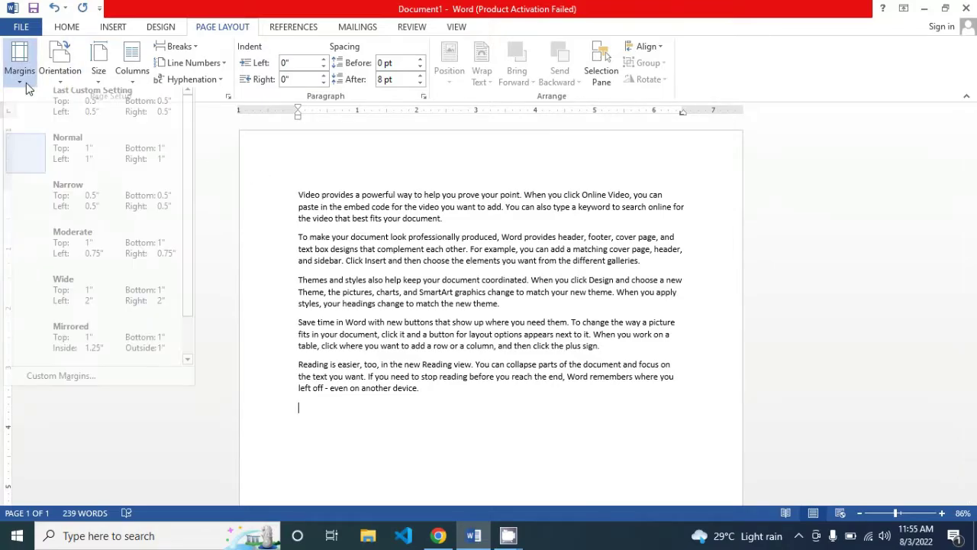
left_click(92, 220)
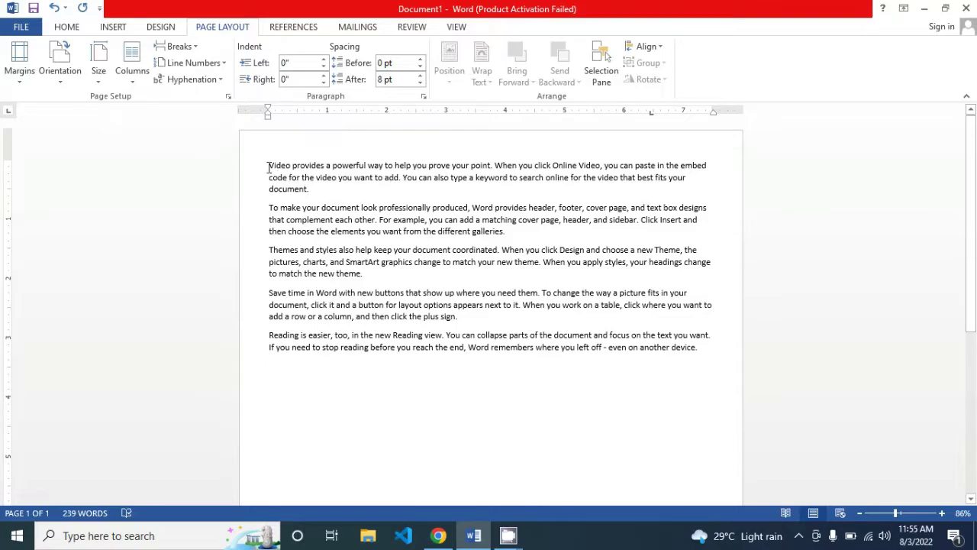
left_click(24, 82)
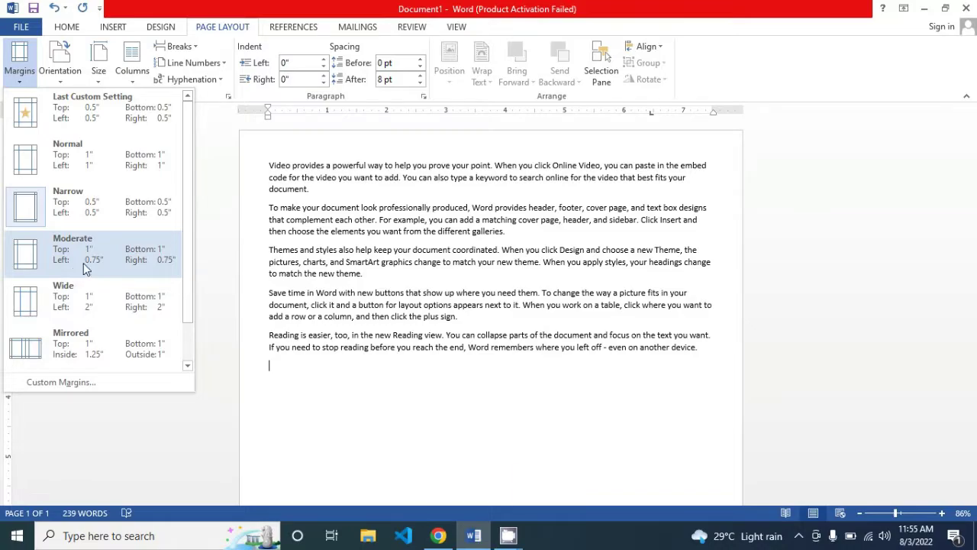
scroll(96, 249, "down", 1)
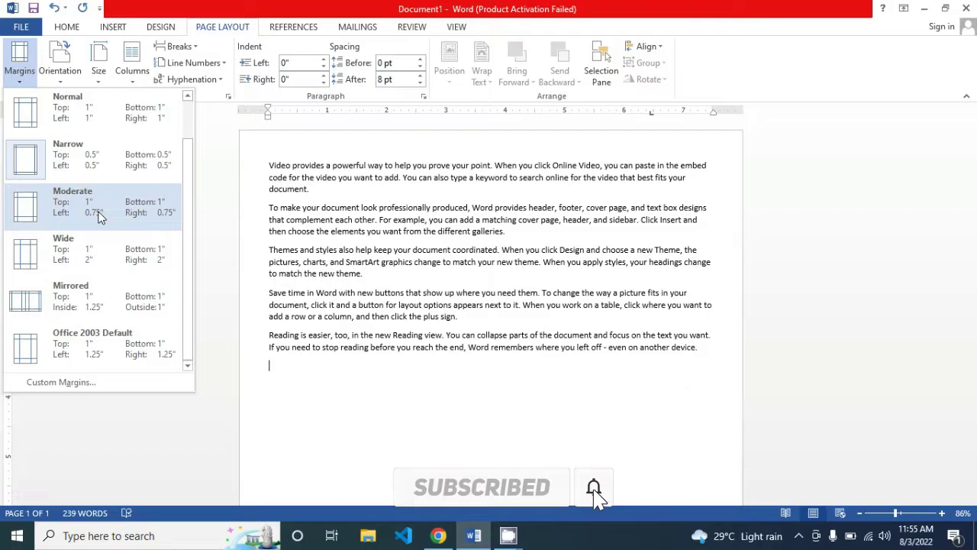
left_click(81, 386)
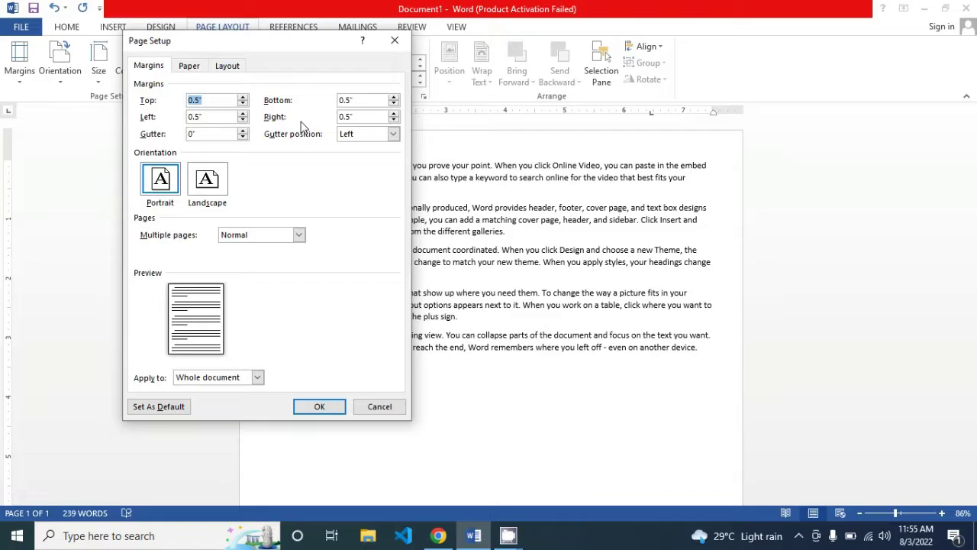
type("2")
left_click_drag(351, 100, 338, 101)
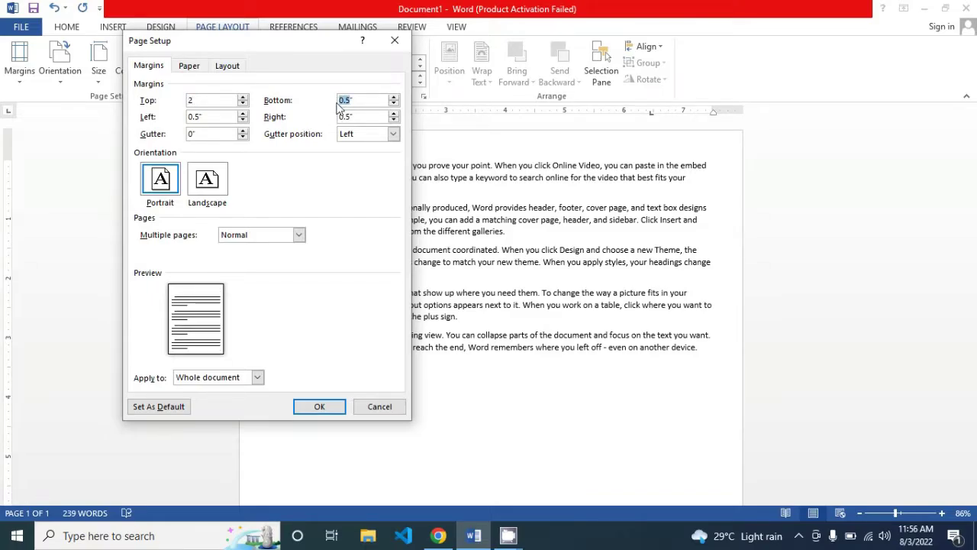
type("2")
type("\"")
left_click(319, 407)
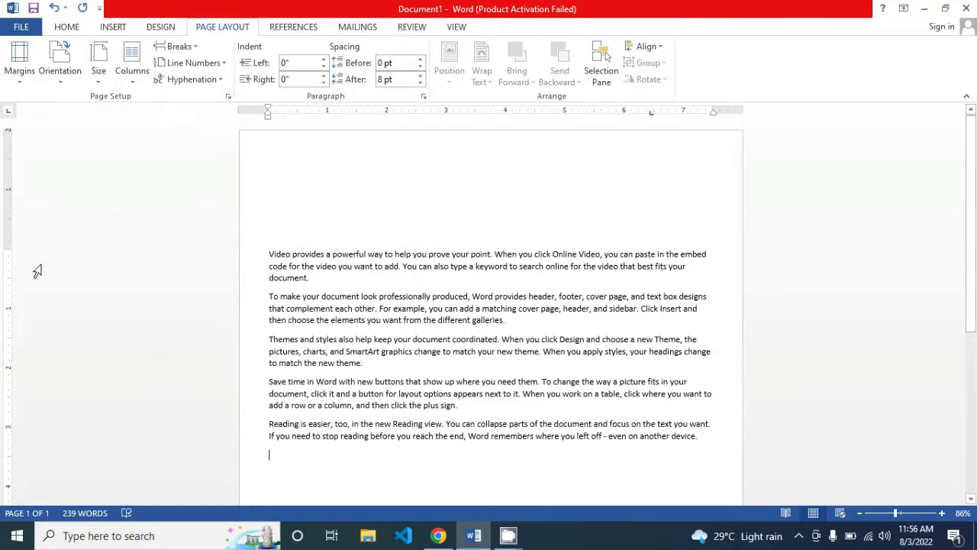
left_click_drag(8, 249, 8, 249)
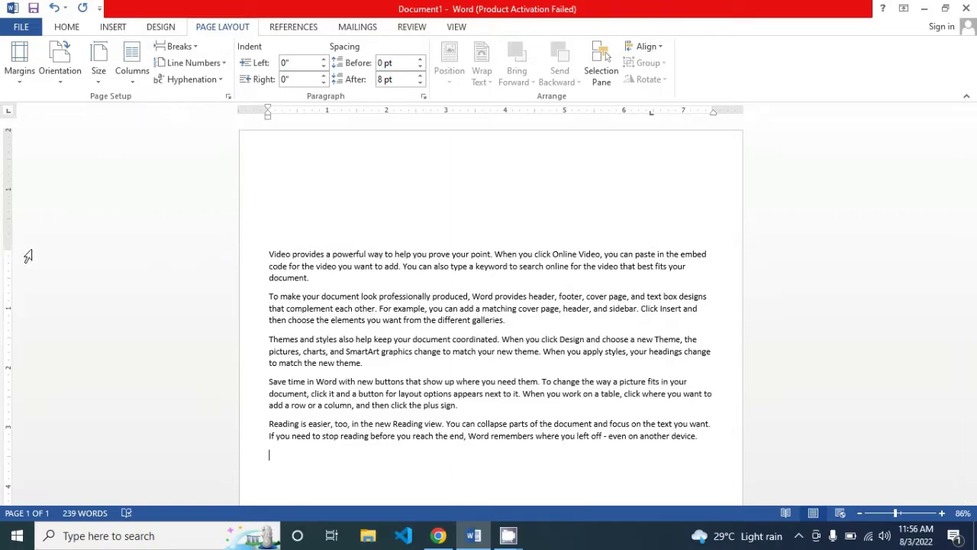
scroll(391, 298, "down", 3)
left_click(19, 65)
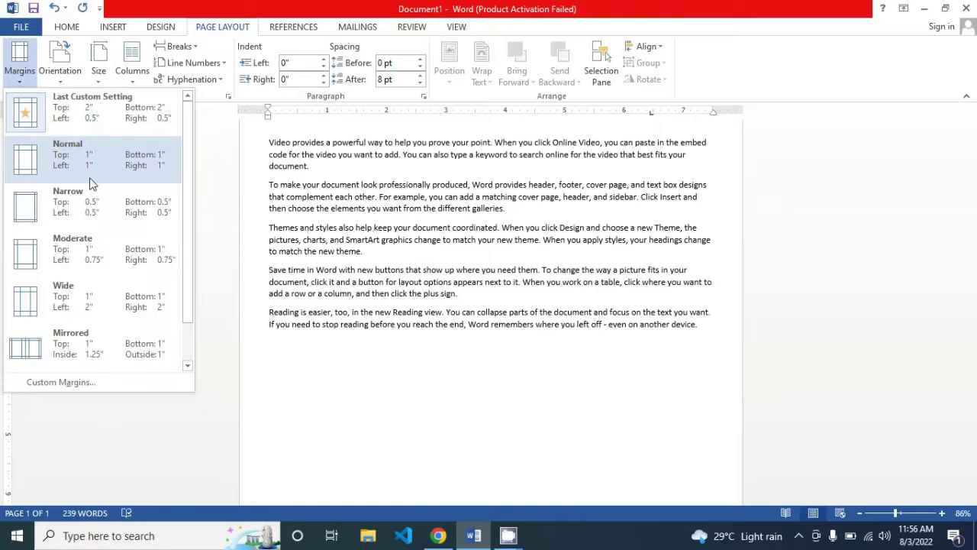
scroll(90, 183, "down", 1)
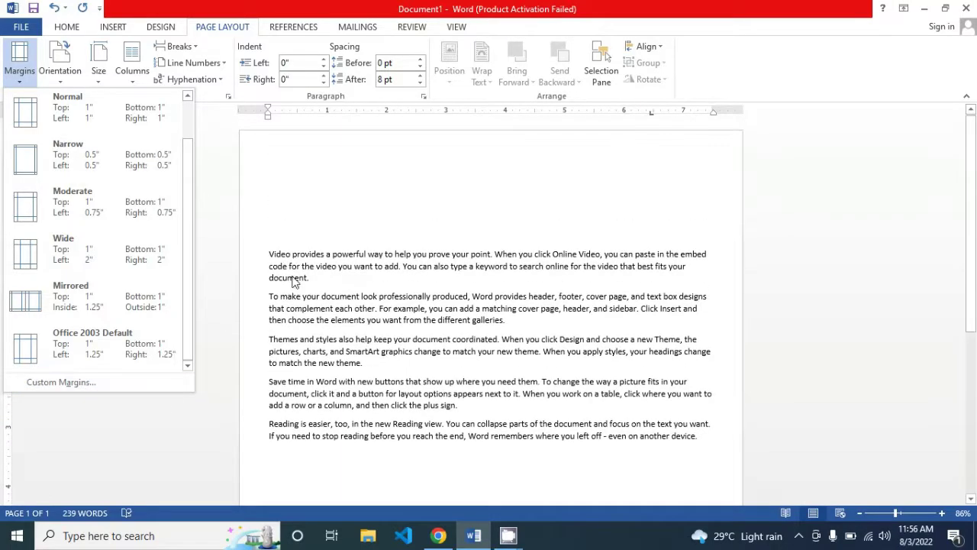
left_click(66, 130)
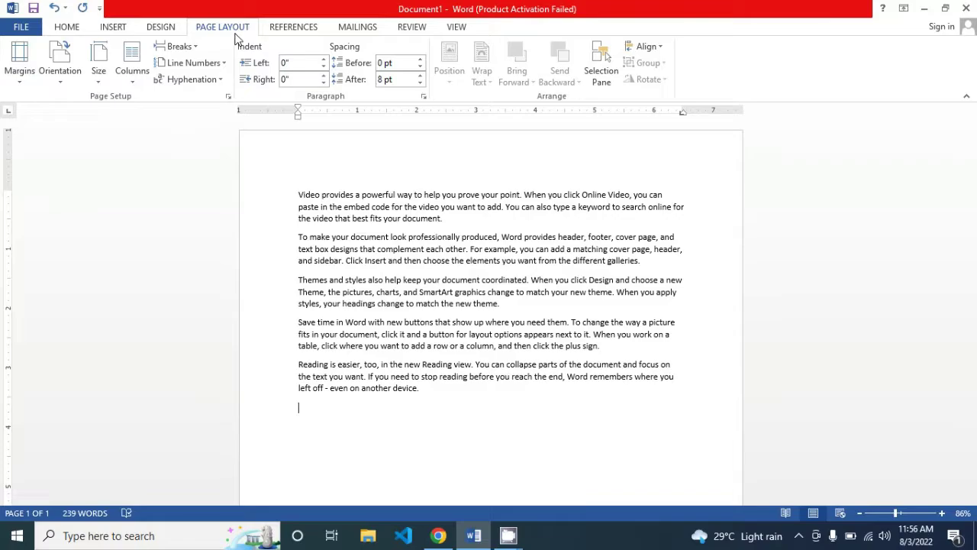
left_click(61, 76)
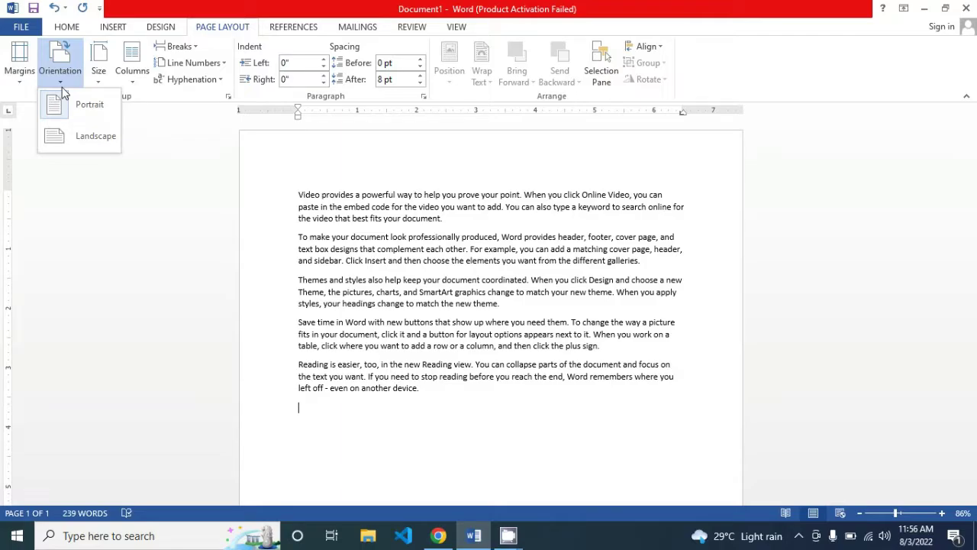
left_click(421, 386)
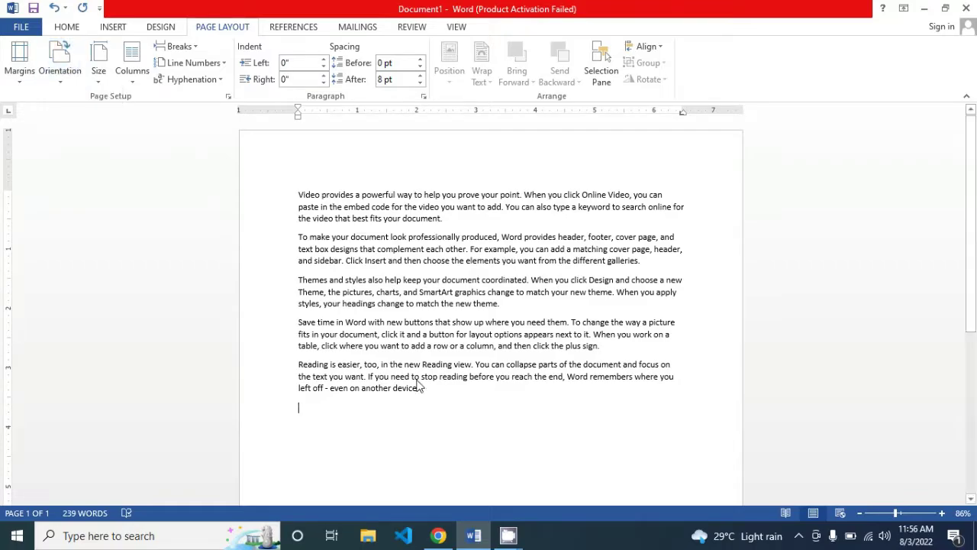
scroll(428, 397, "down", 1)
scroll(432, 374, "down", 3)
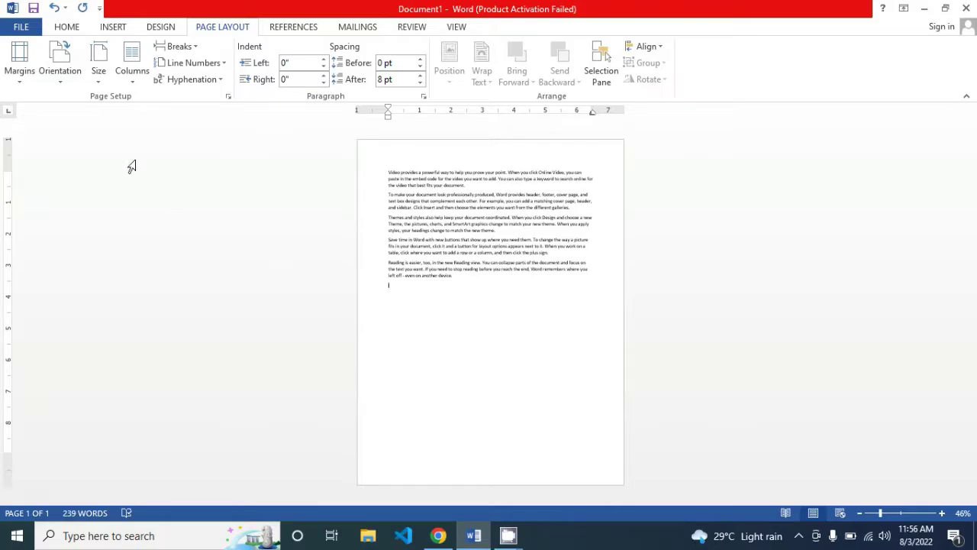
left_click(60, 81)
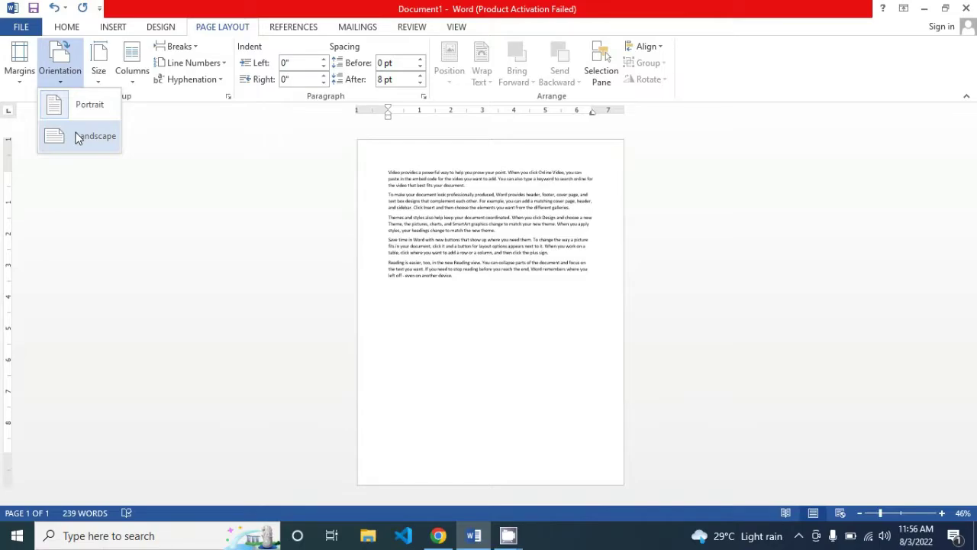
left_click(78, 138)
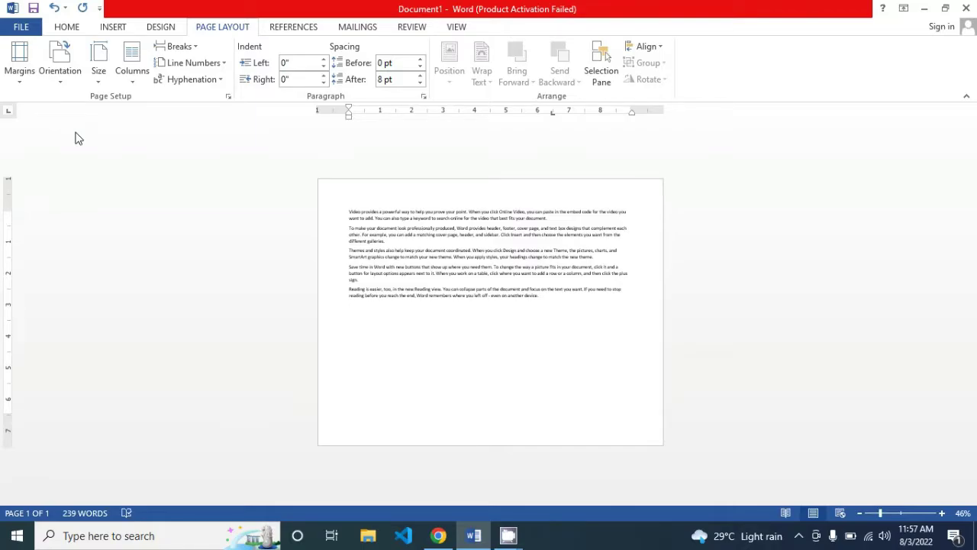
left_click(551, 301)
left_click_drag(348, 211, 542, 301)
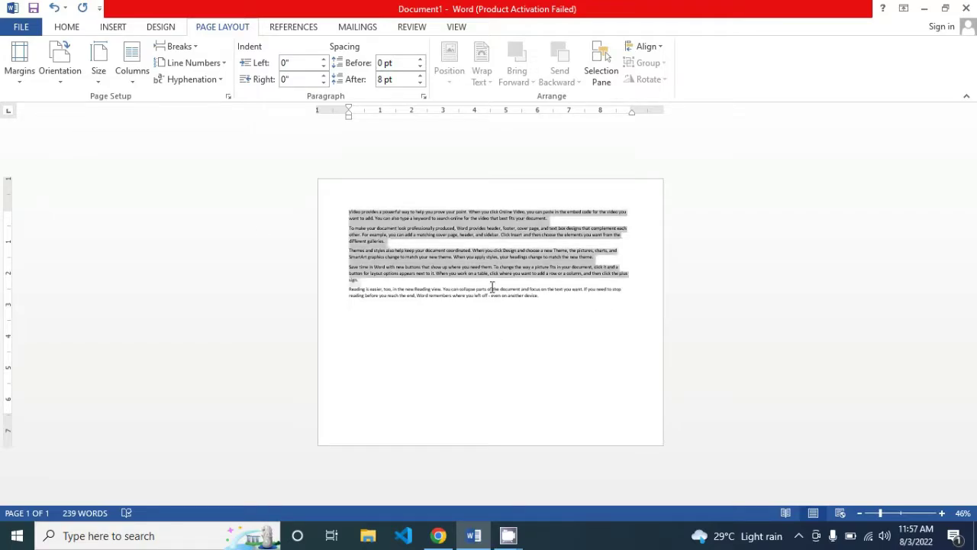
left_click(59, 77)
left_click(73, 110)
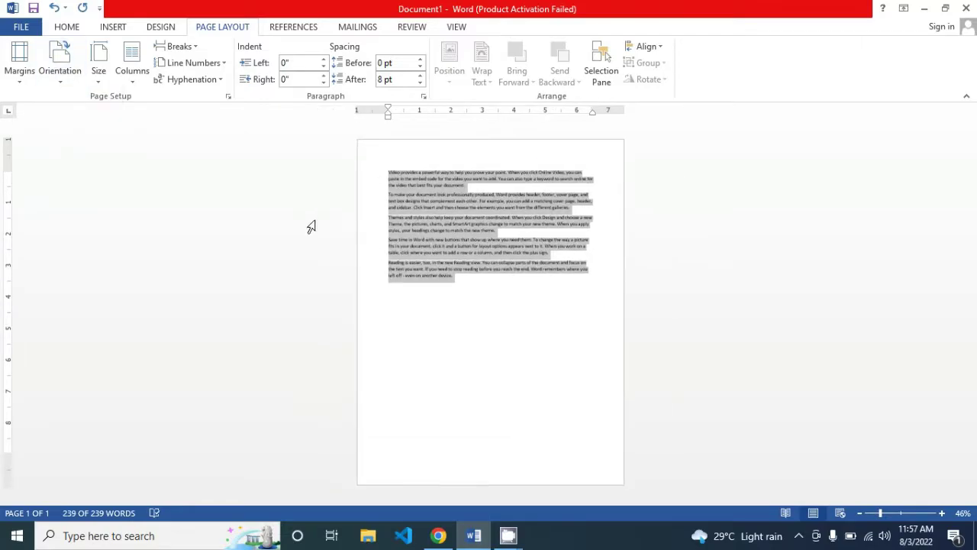
left_click(454, 277)
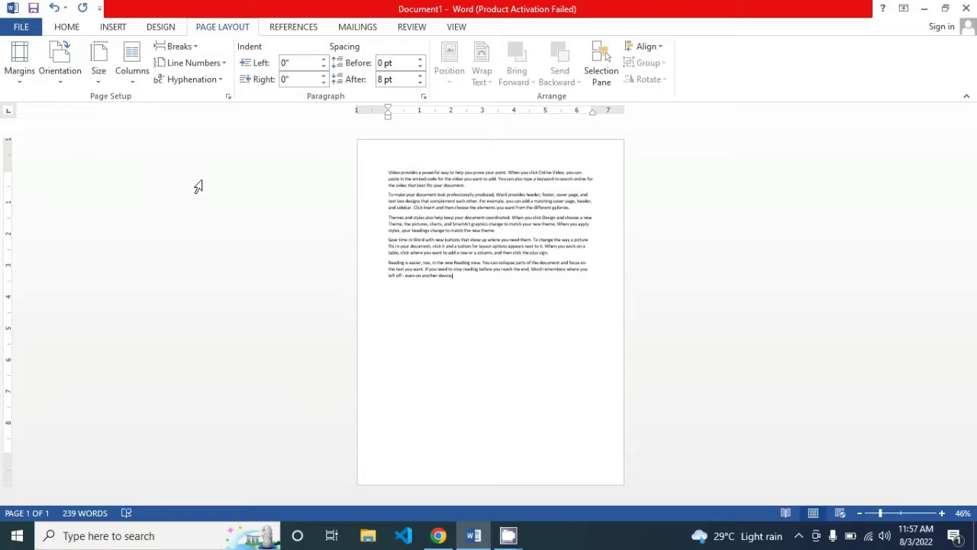
left_click(65, 86)
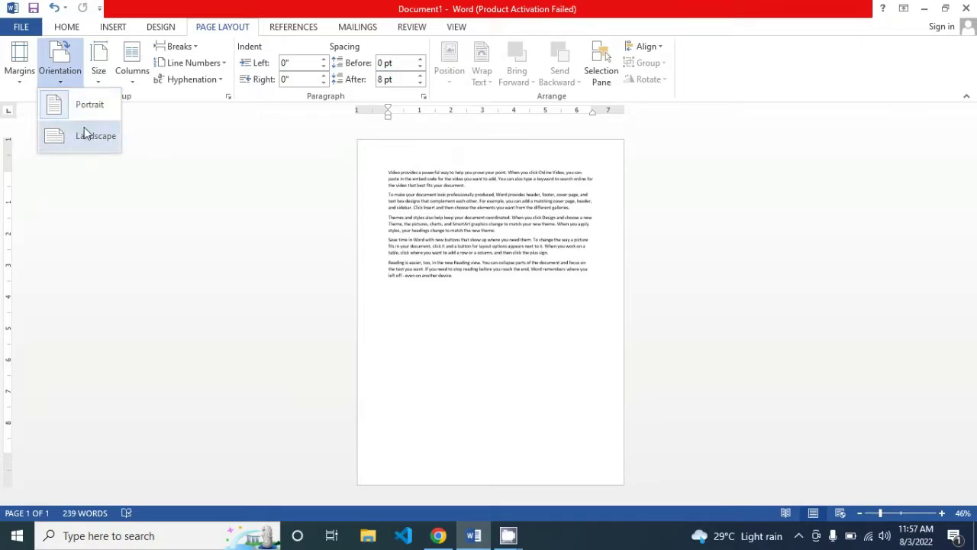
left_click(457, 276)
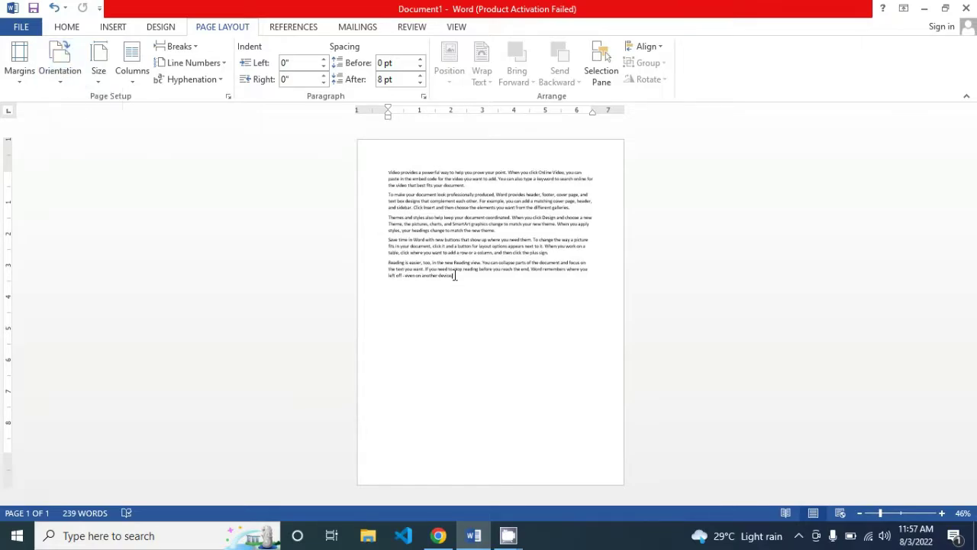
scroll(458, 321, "up", 3)
scroll(458, 320, "up", 1)
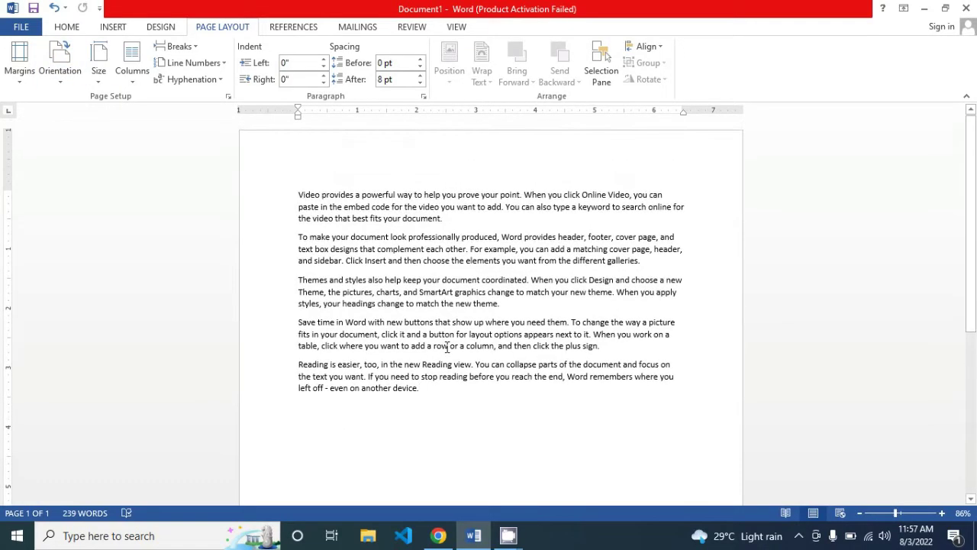
Step: Change the paper size to A4 (8.27" x 11.69")
left_click(100, 83)
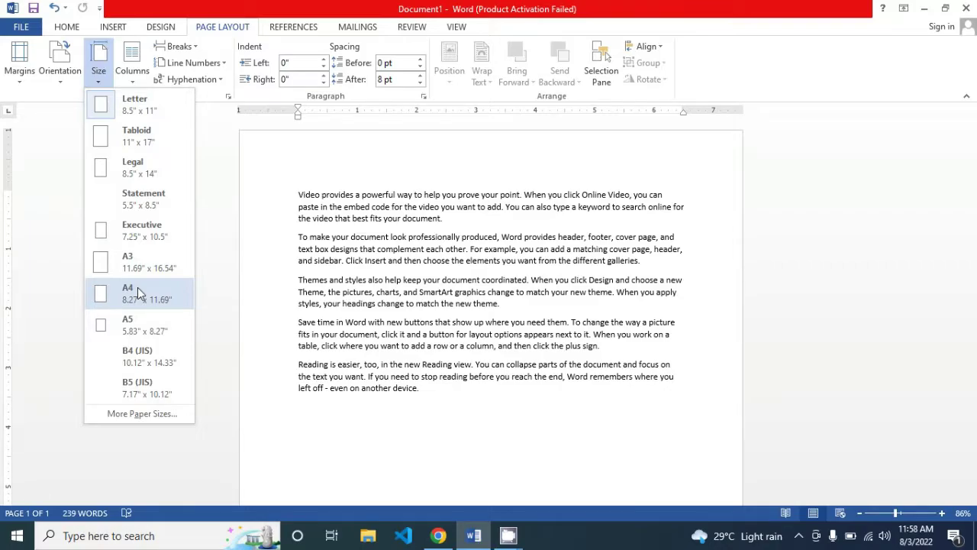
left_click(138, 288)
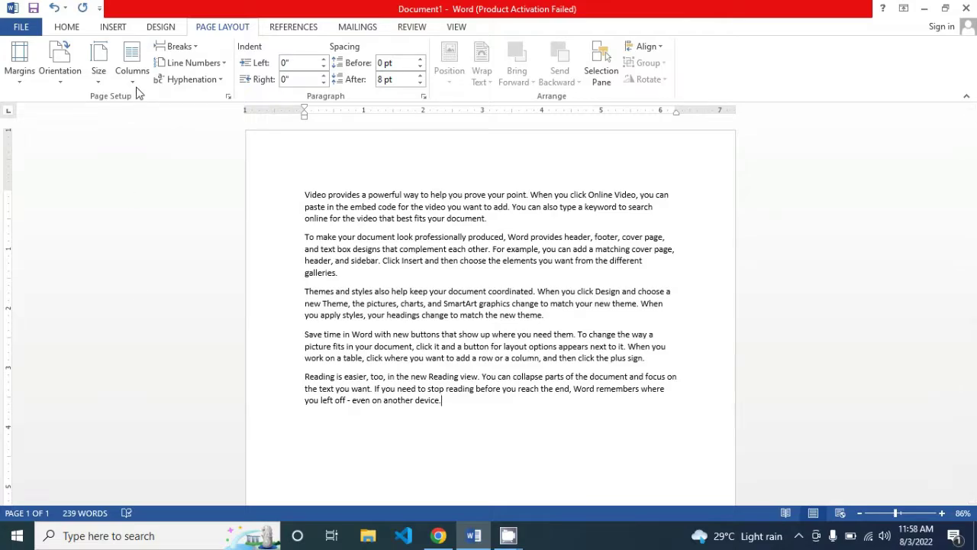
left_click(98, 65)
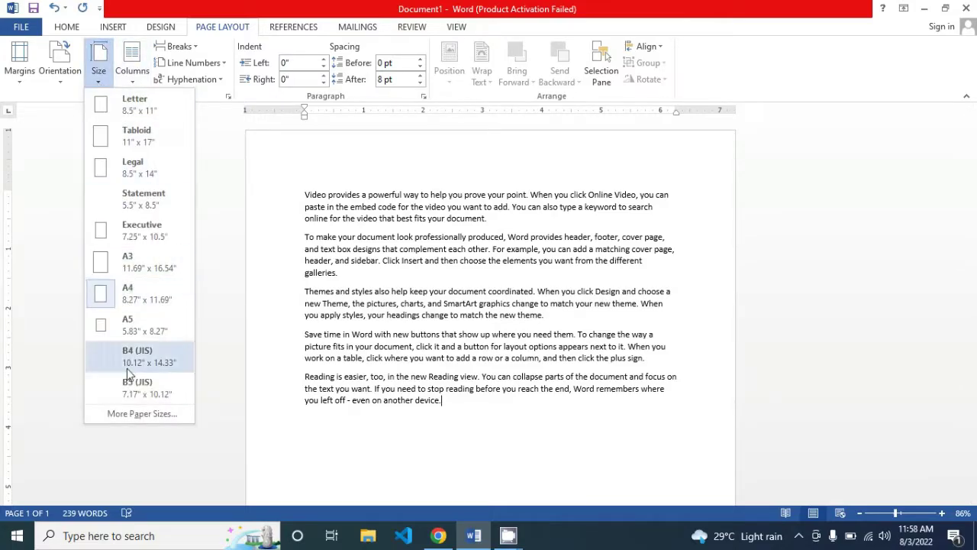
left_click(133, 413)
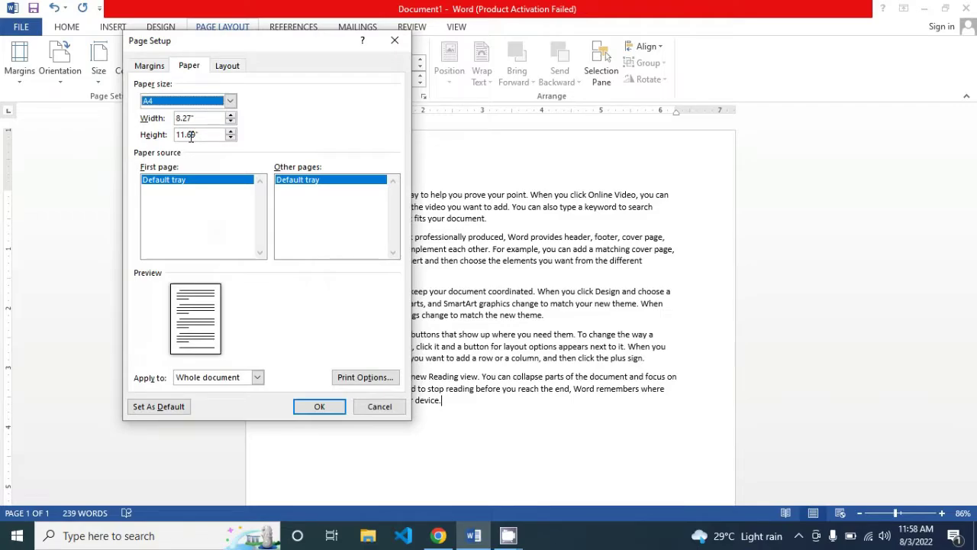
left_click_drag(193, 119, 178, 118)
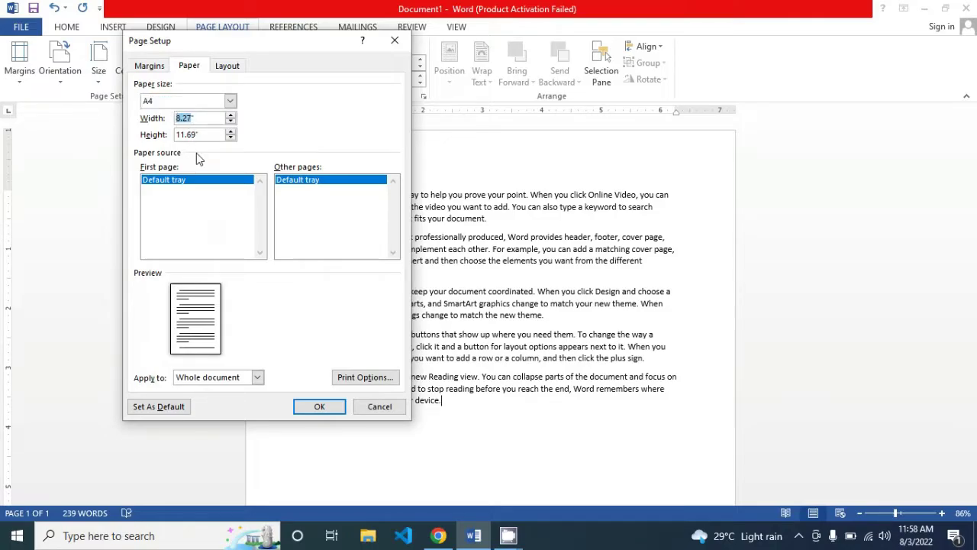
type("6")
left_click(192, 135)
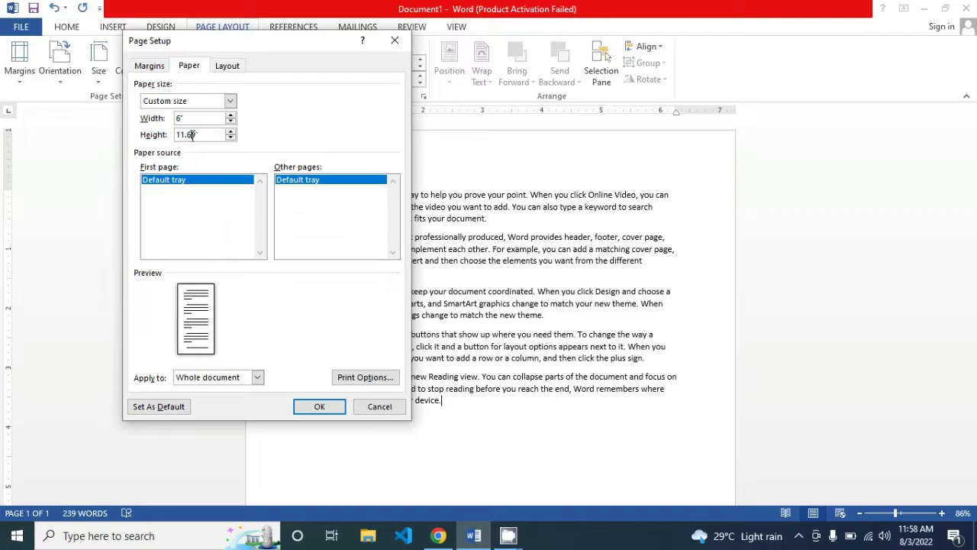
left_click_drag(197, 134, 175, 134)
type("8")
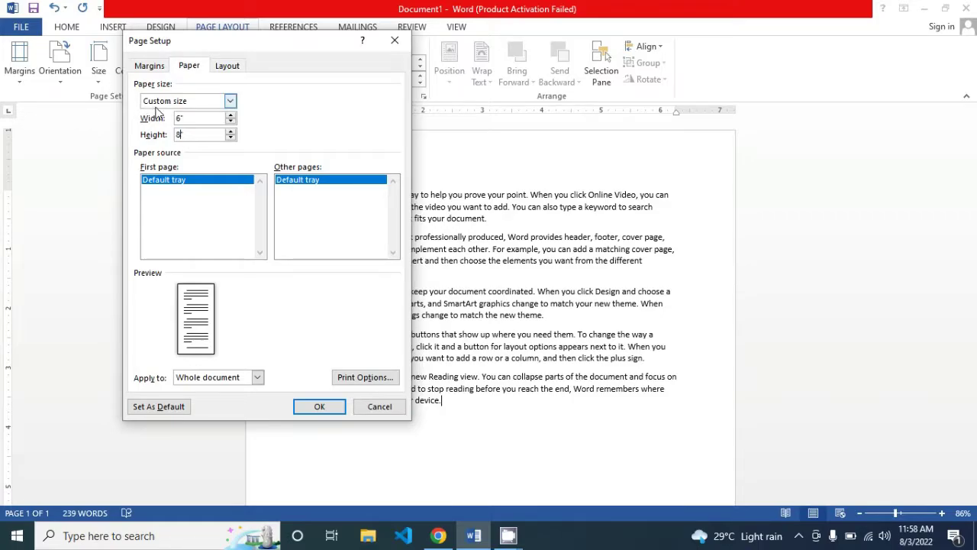
type("\"")
left_click(328, 405)
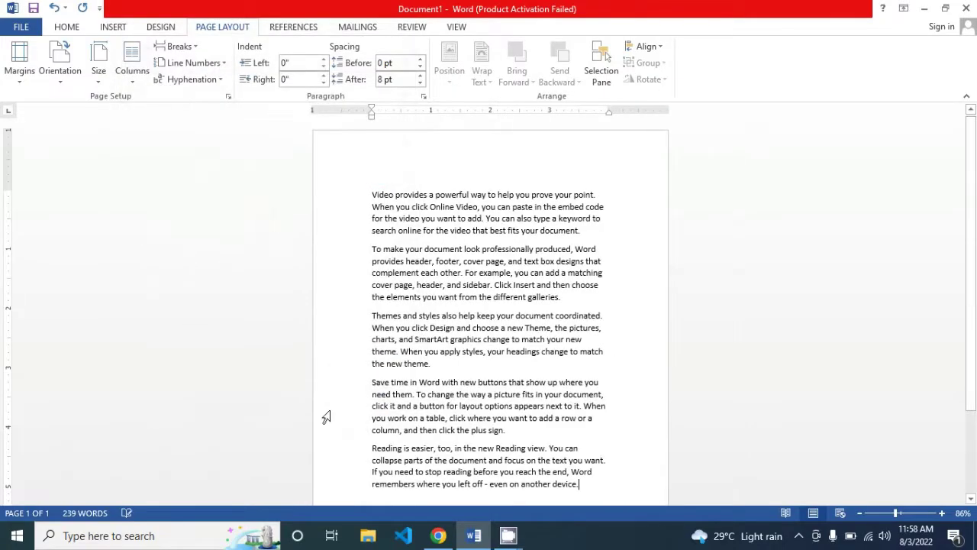
scroll(437, 353, "down", 2)
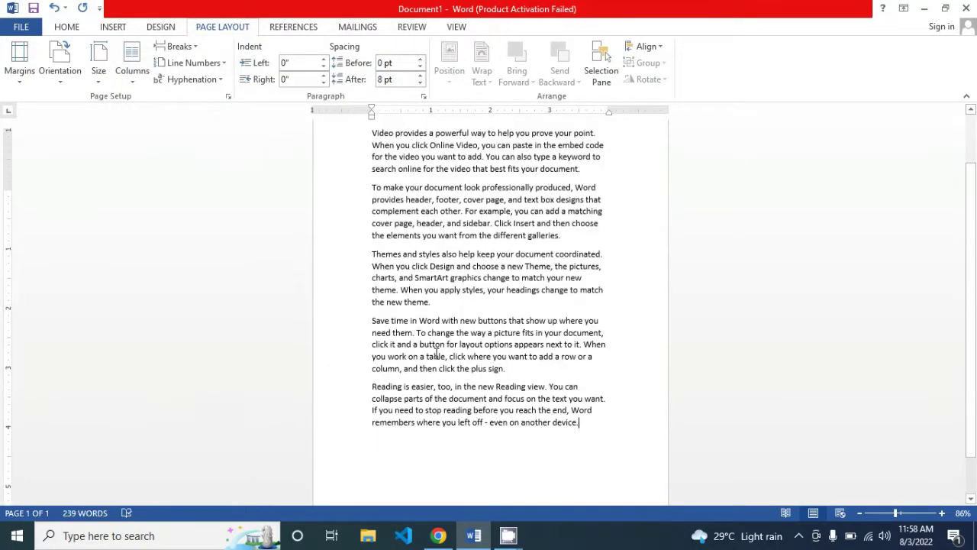
scroll(437, 353, "up", 2)
scroll(437, 353, "down", 4)
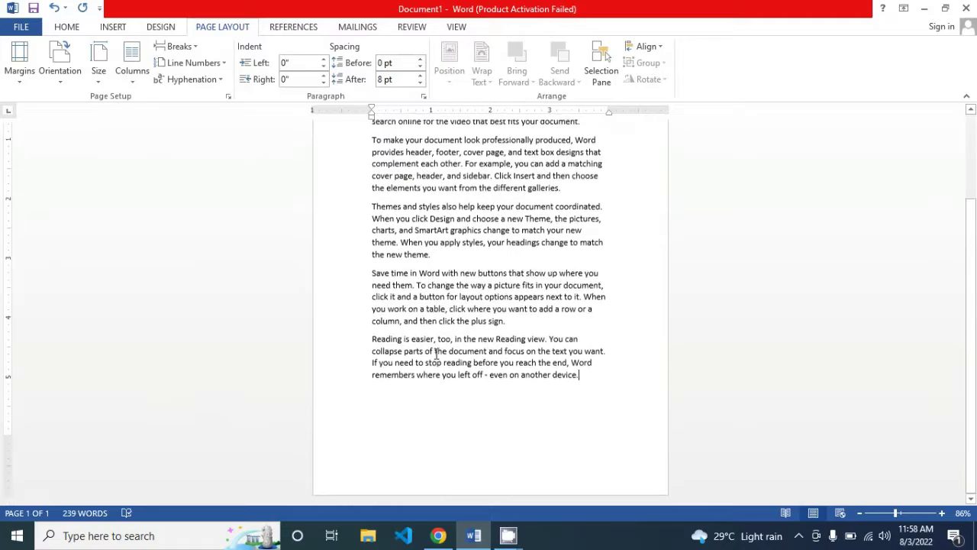
key("ctrl+z")
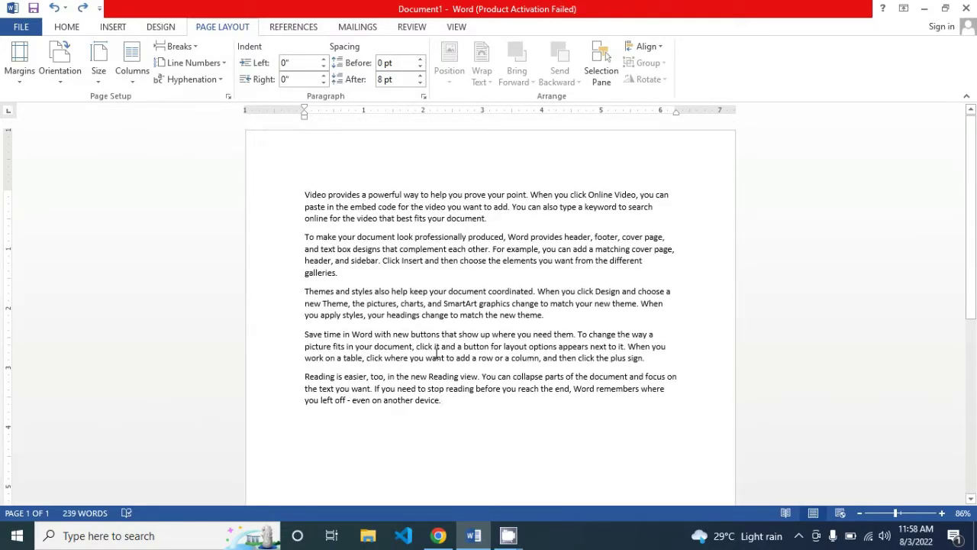
Step: Select all the paragraph text and split it into two columns
left_click(133, 84)
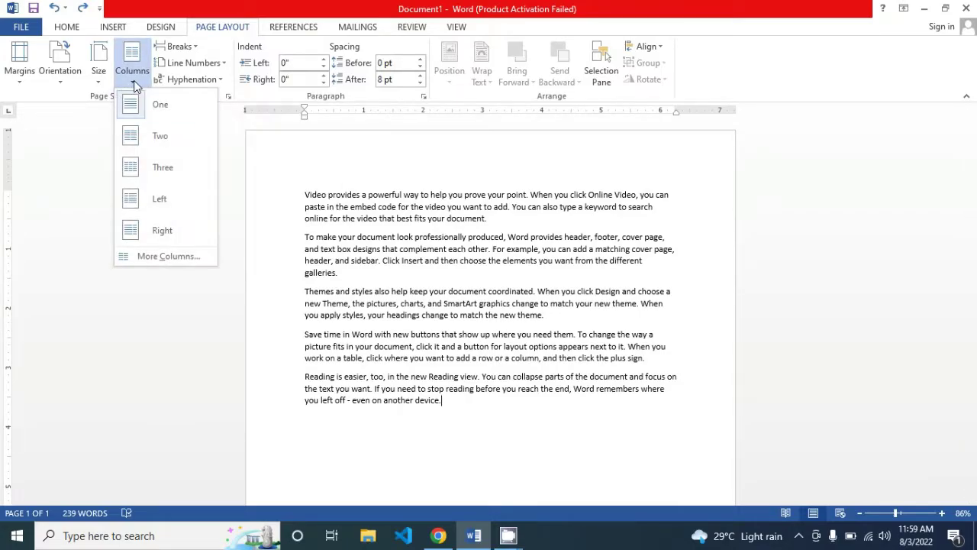
left_click(316, 217)
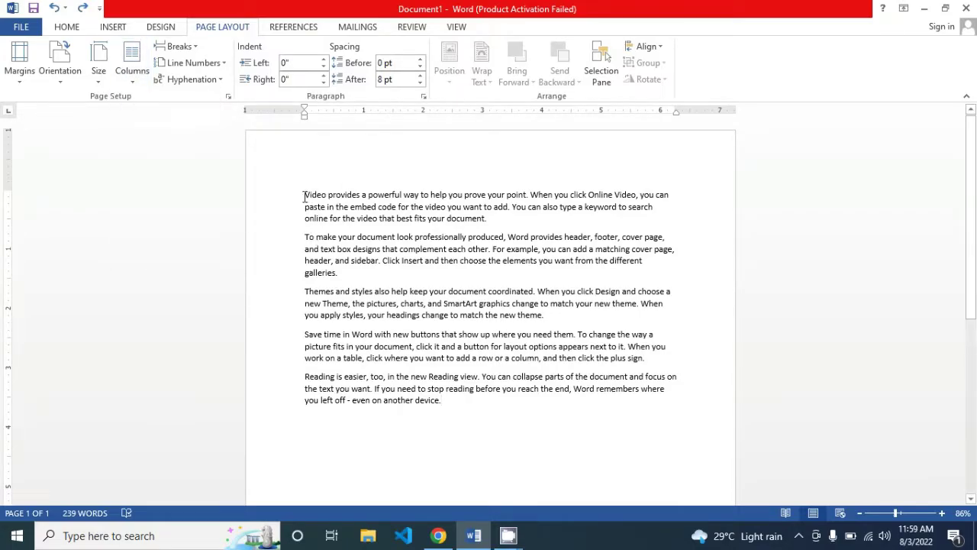
left_click_drag(304, 197, 489, 404)
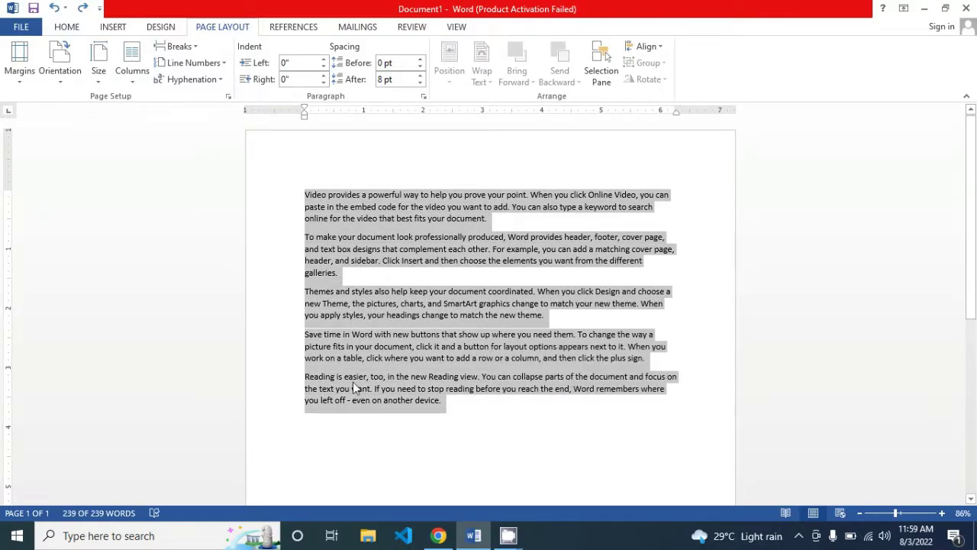
left_click(496, 349)
mouse_move(299, 192)
left_mouse_down()
mouse_move(399, 237)
mouse_move(504, 413)
left_mouse_up()
left_click(141, 85)
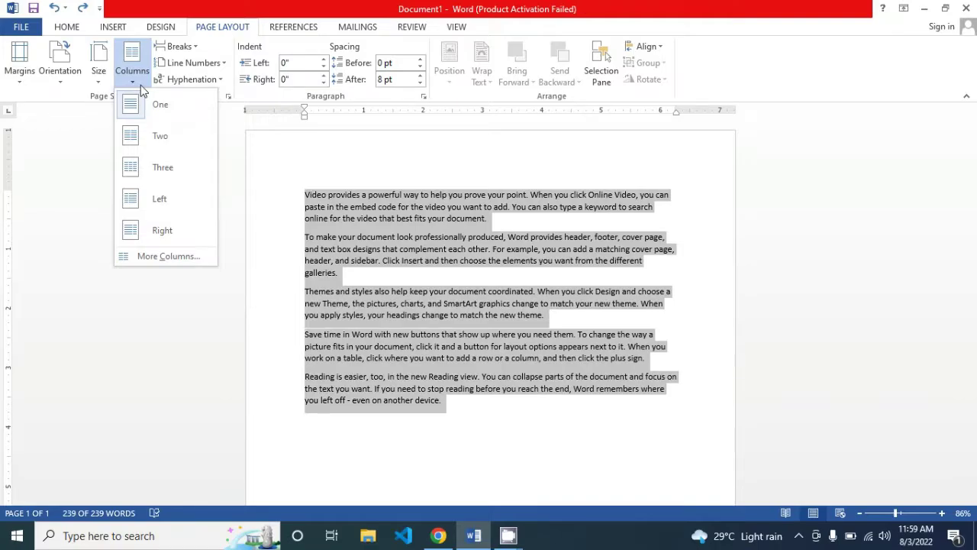
left_click(149, 129)
left_click(469, 233)
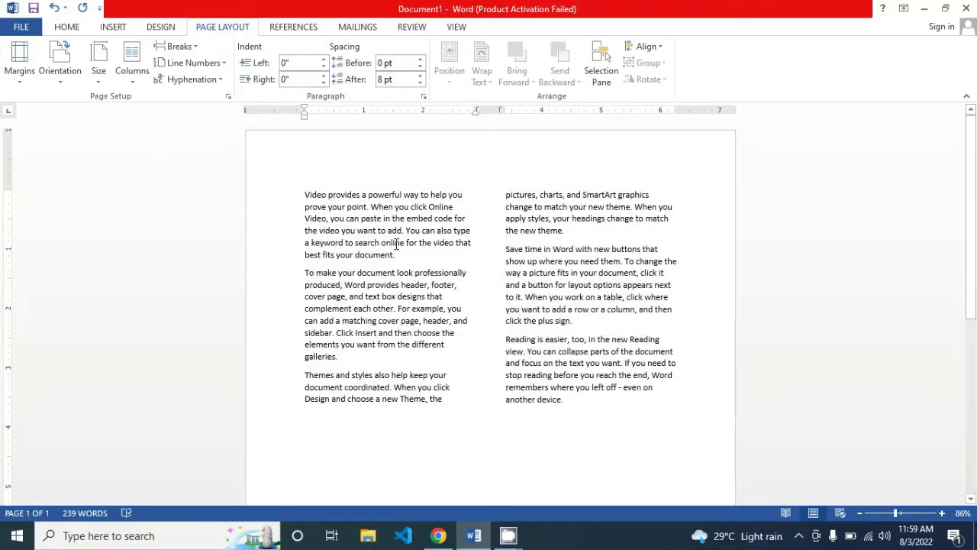
Step: Reflow the text into three columns, then open and cancel the More Columns dialog
left_click_drag(304, 194, 607, 401)
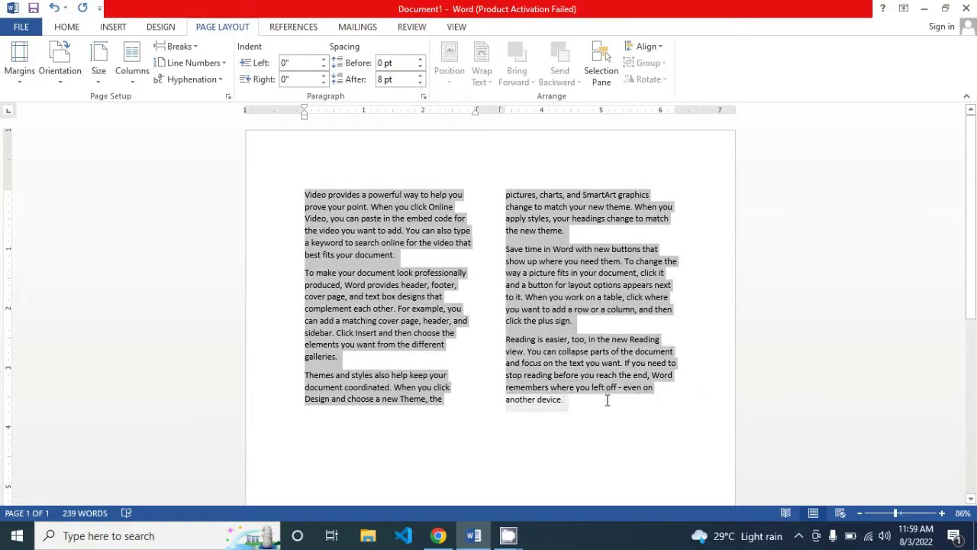
left_click(132, 61)
left_click(158, 164)
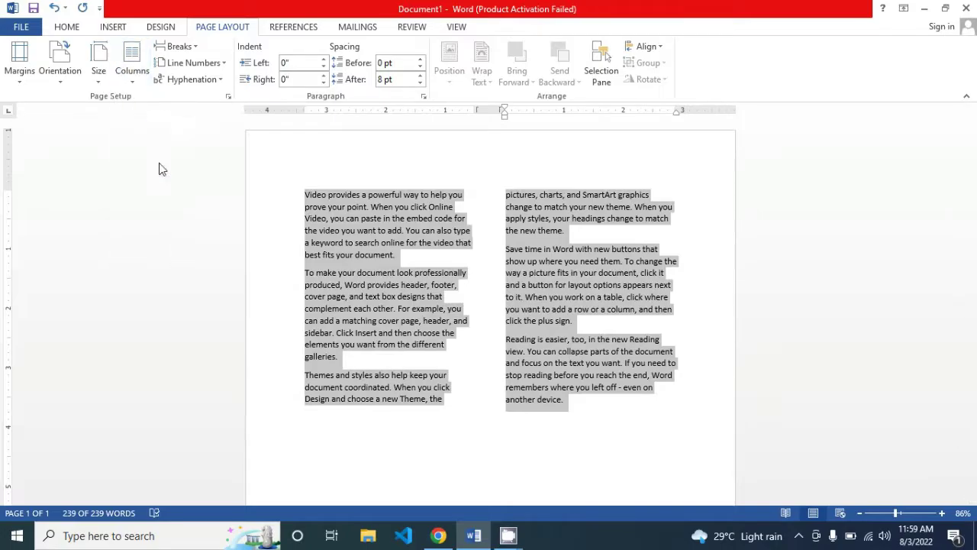
left_click(421, 349)
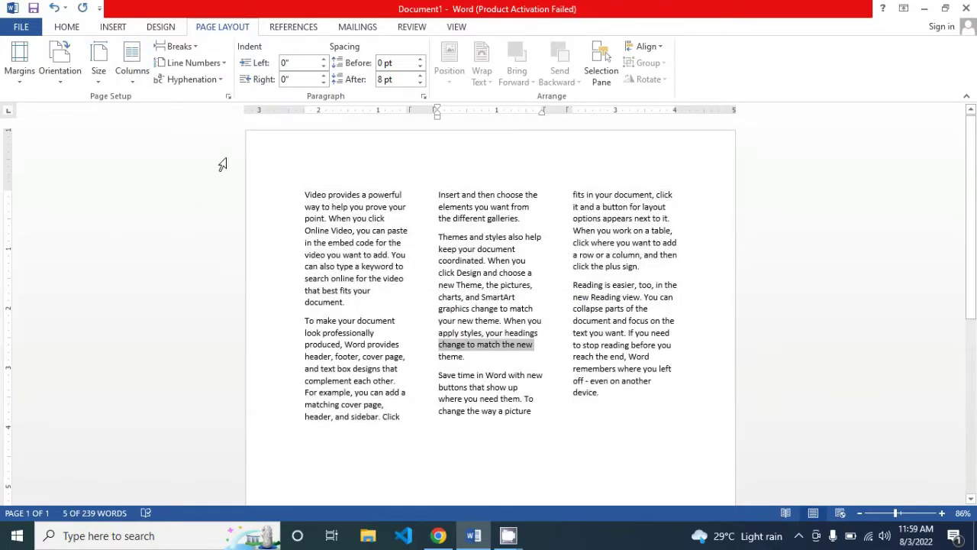
left_click(128, 82)
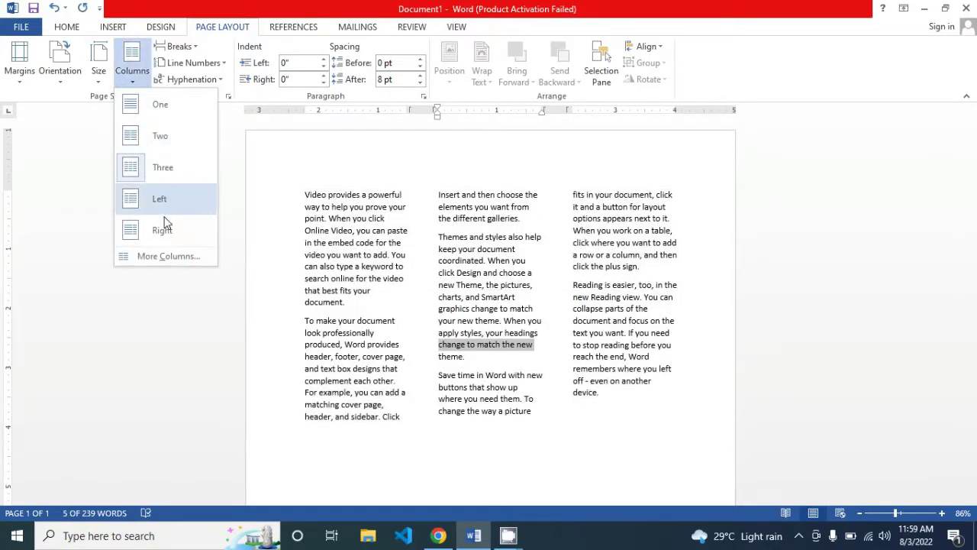
left_click(170, 257)
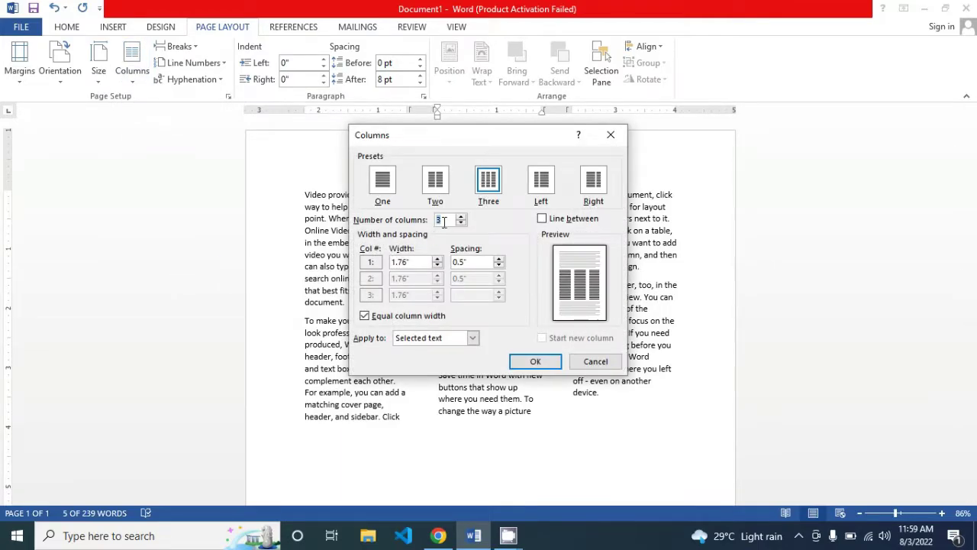
left_click(582, 363)
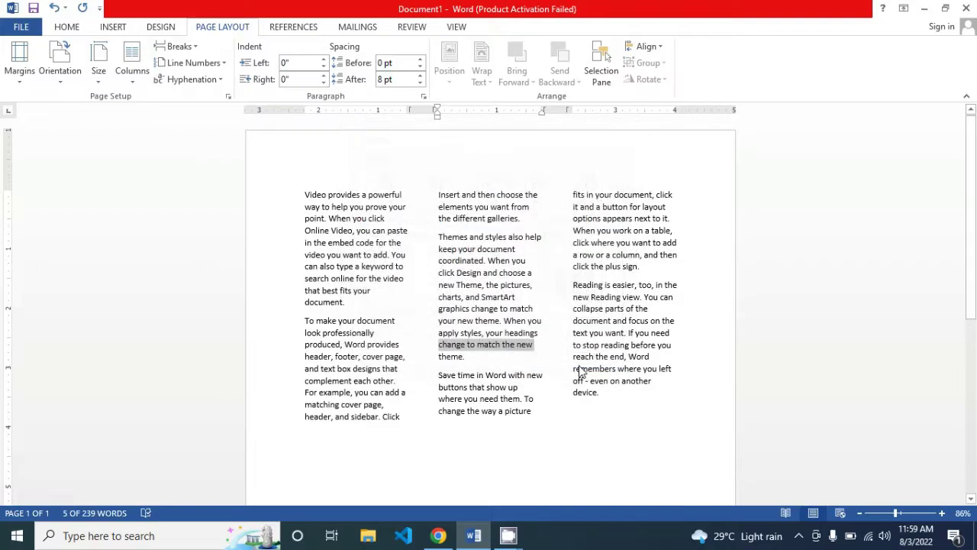
left_click(501, 272)
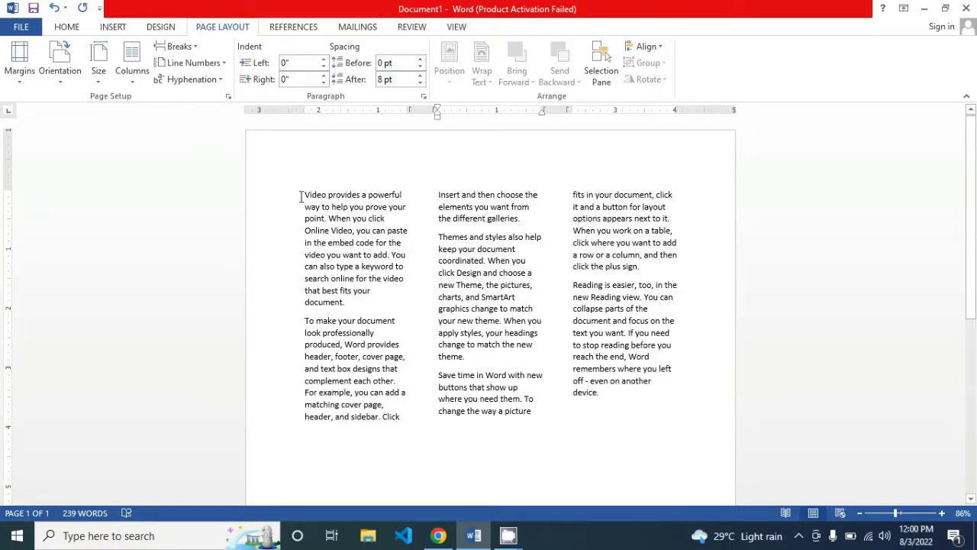
Step: Select the text and set it back to one column
mouse_move(302, 196)
left_mouse_down()
mouse_move(559, 421)
mouse_move(611, 420)
left_mouse_up()
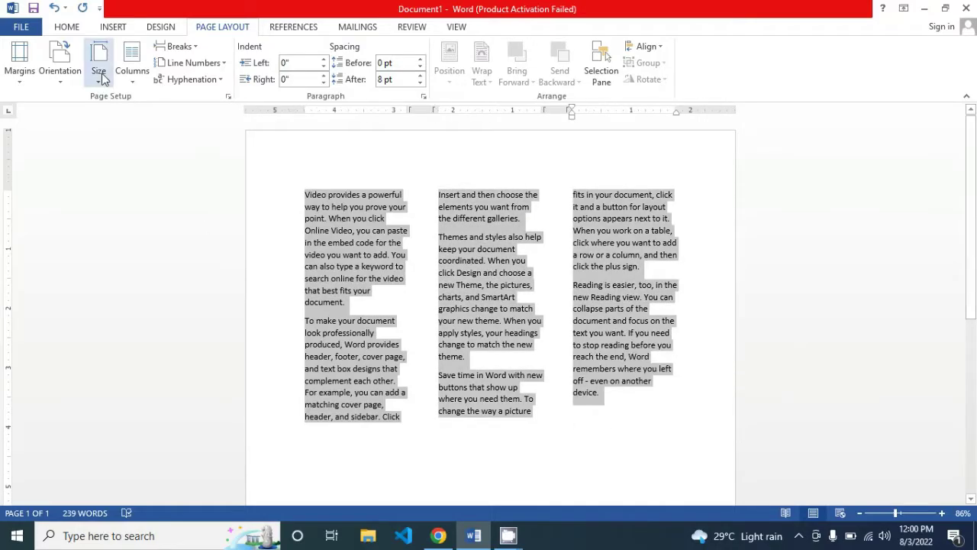
left_click(135, 78)
left_click(141, 99)
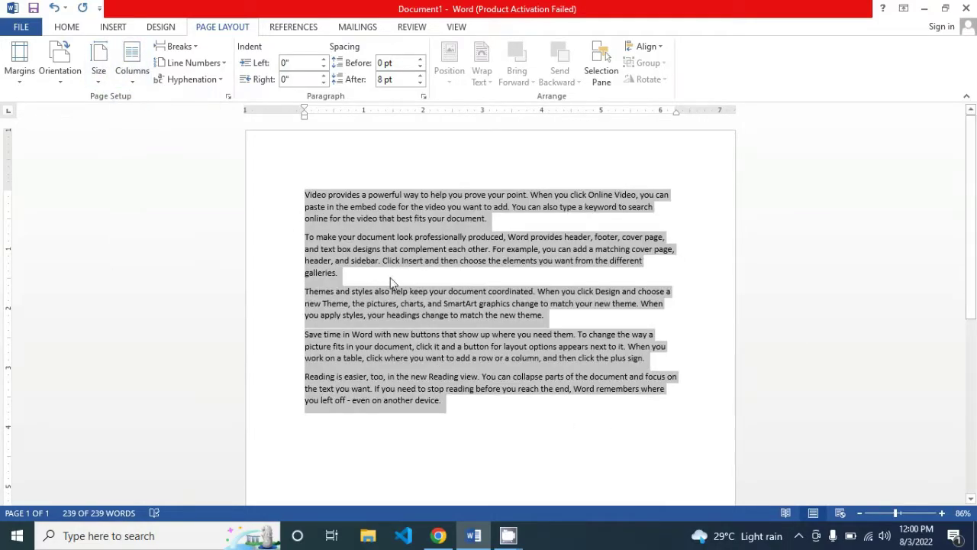
left_click(316, 219)
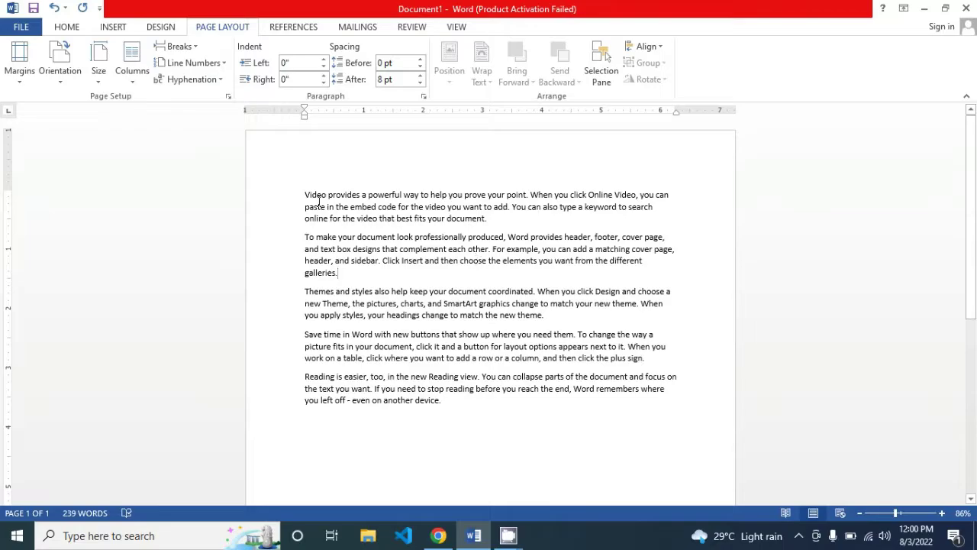
Step: Place the insertion point at the end of the first paragraph
left_click_drag(305, 195, 486, 403)
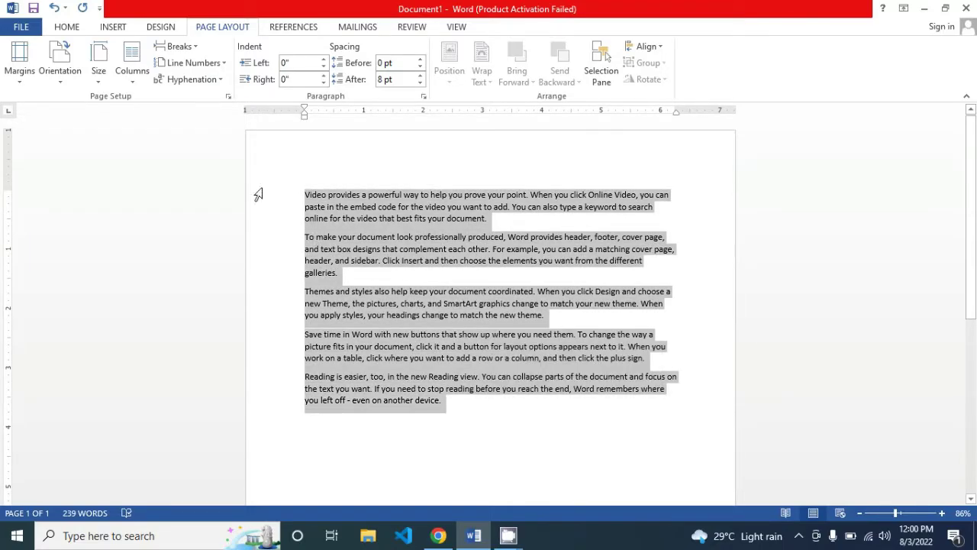
left_click(329, 233)
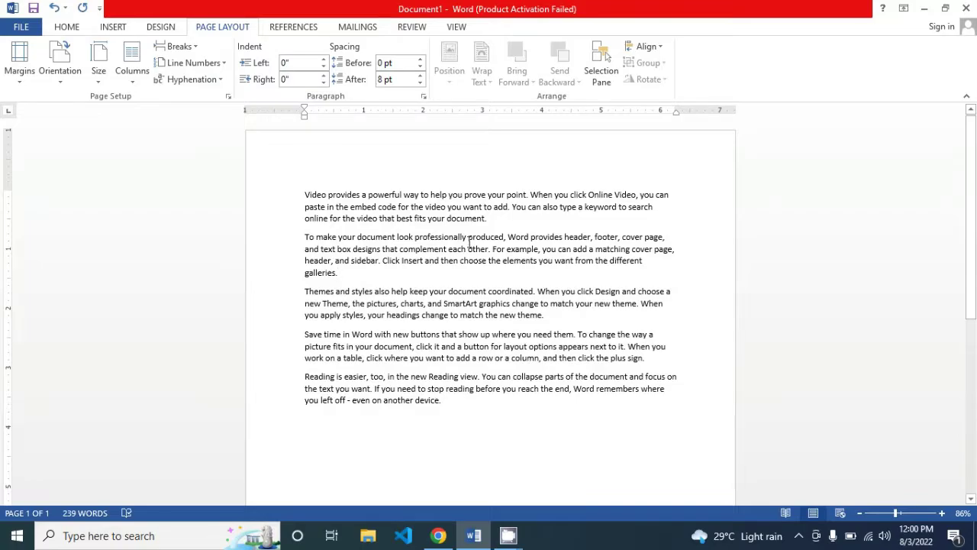
left_click(490, 218)
scroll(462, 369, "down", 7)
scroll(462, 370, "up", 3)
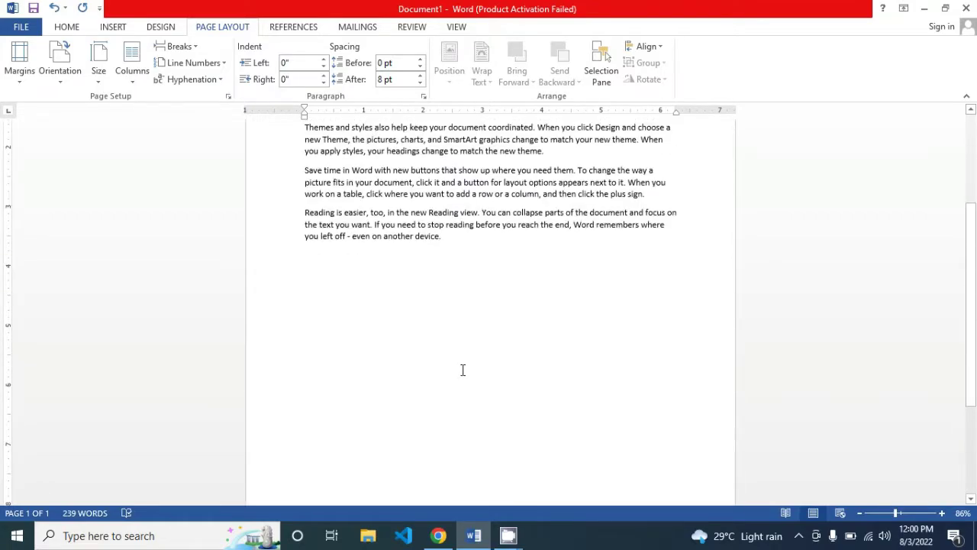
scroll(462, 369, "up", 3)
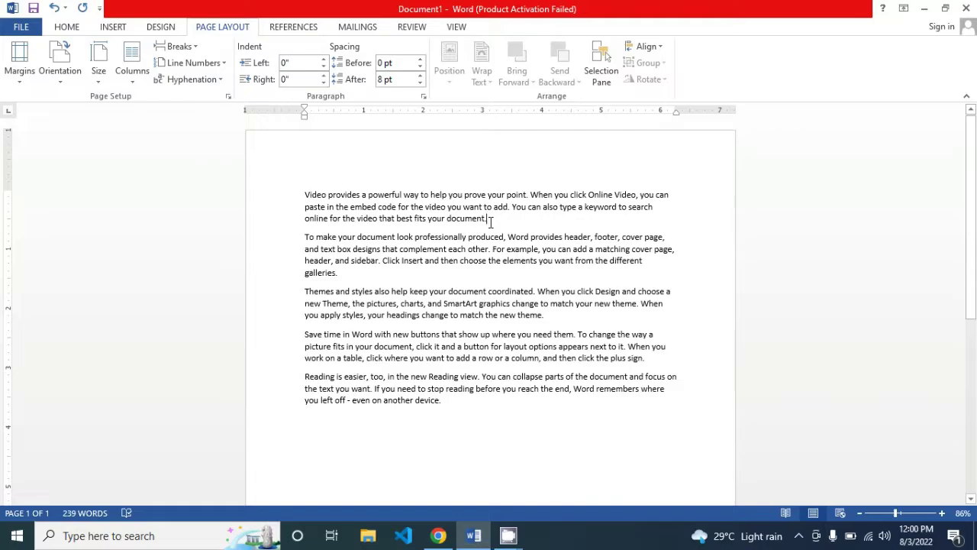
scroll(491, 222, "up", 5, "ctrl")
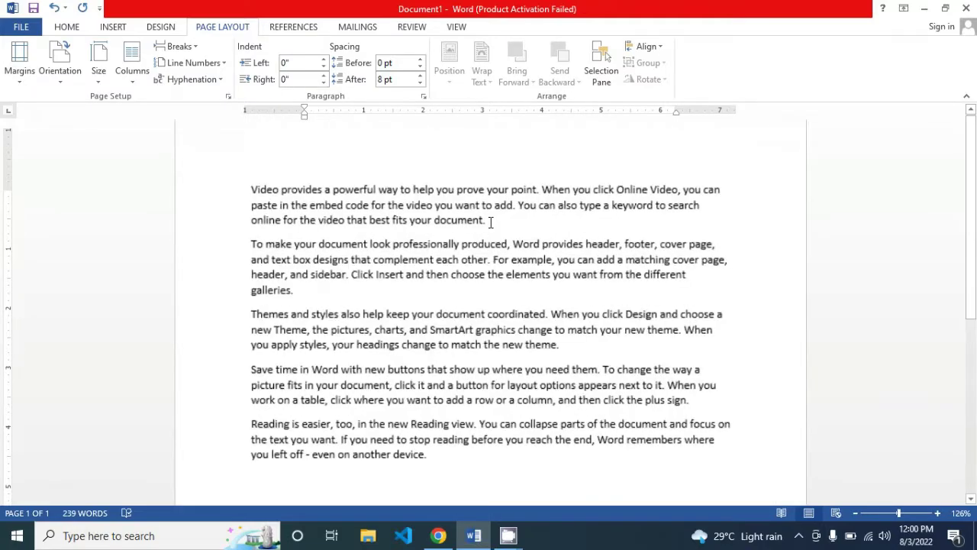
left_click(189, 49)
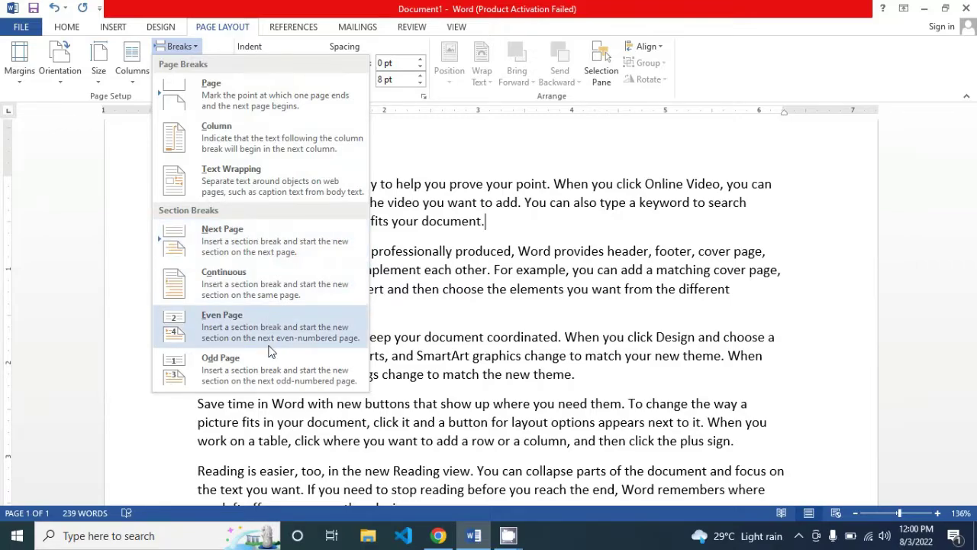
left_click(248, 102)
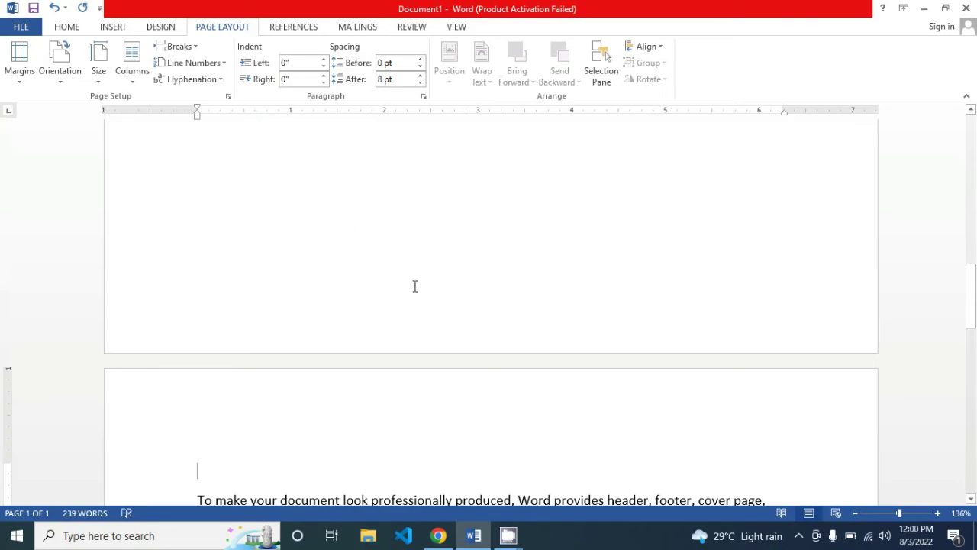
scroll(418, 289, "up", 5)
scroll(419, 289, "up", 5)
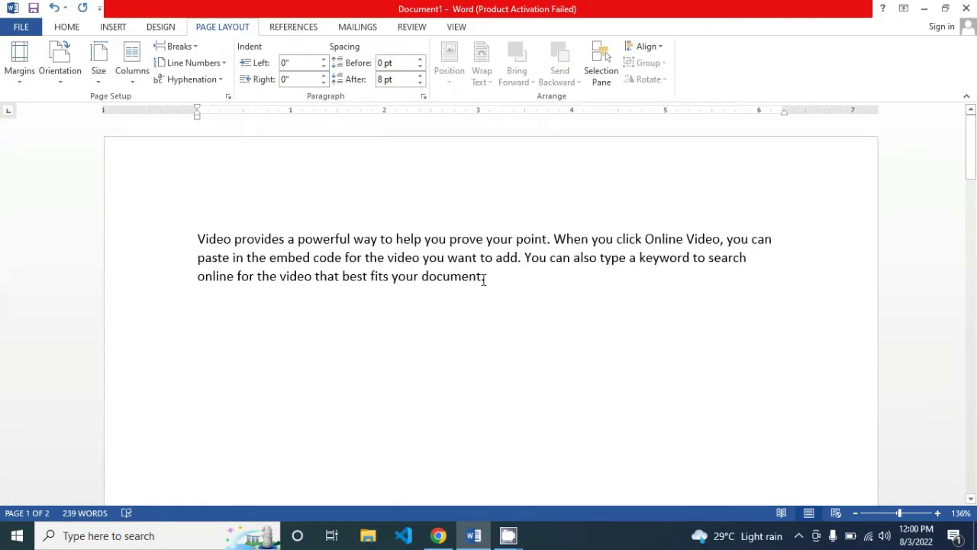
scroll(486, 275, "down", 3, "ctrl")
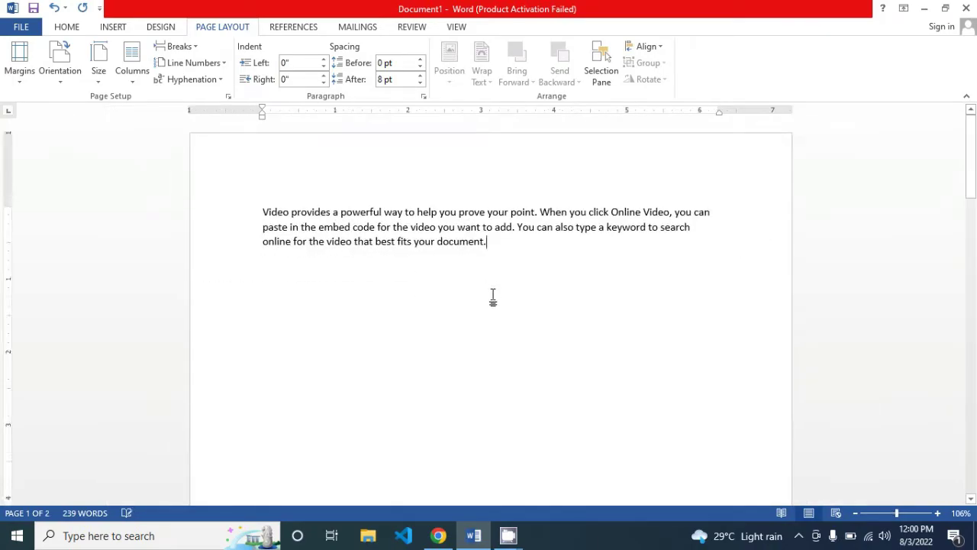
scroll(492, 298, "down", 2, "ctrl")
scroll(492, 298, "down", 1, "ctrl")
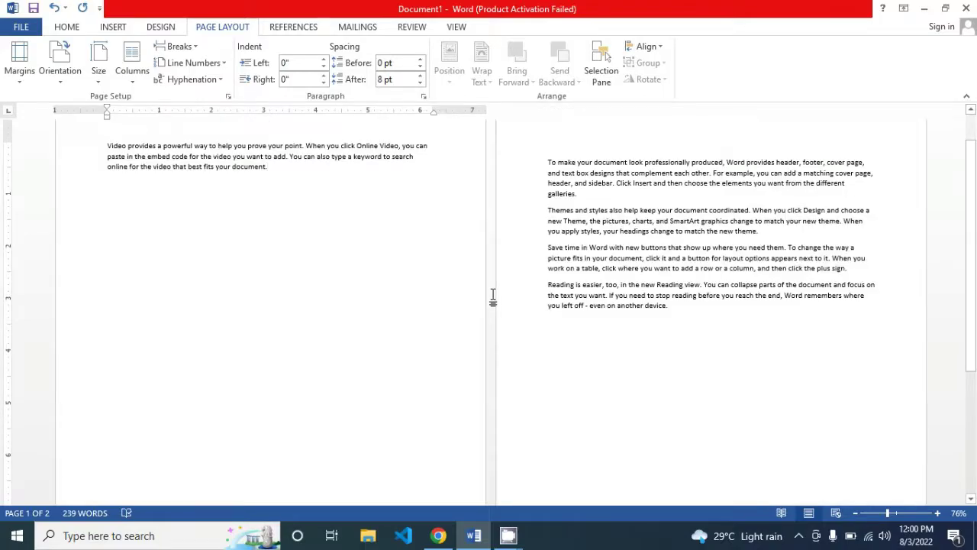
scroll(494, 297, "down", 2, "ctrl")
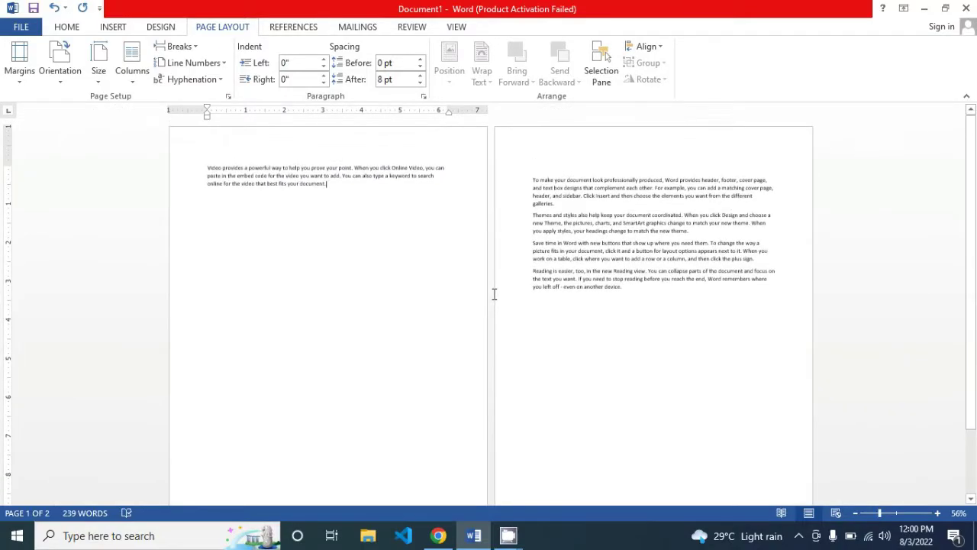
key("Delete")
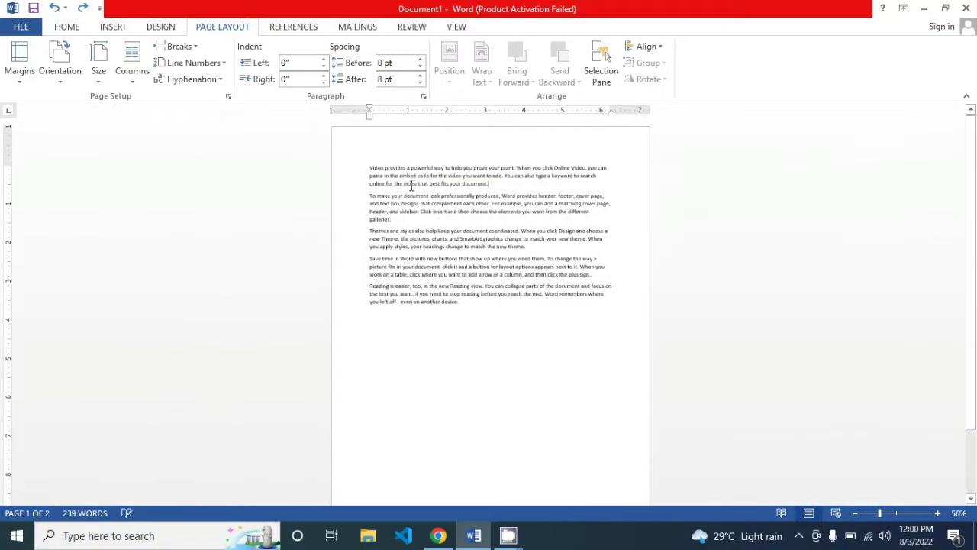
key("ctrl+Home")
left_click_drag(369, 168, 476, 316)
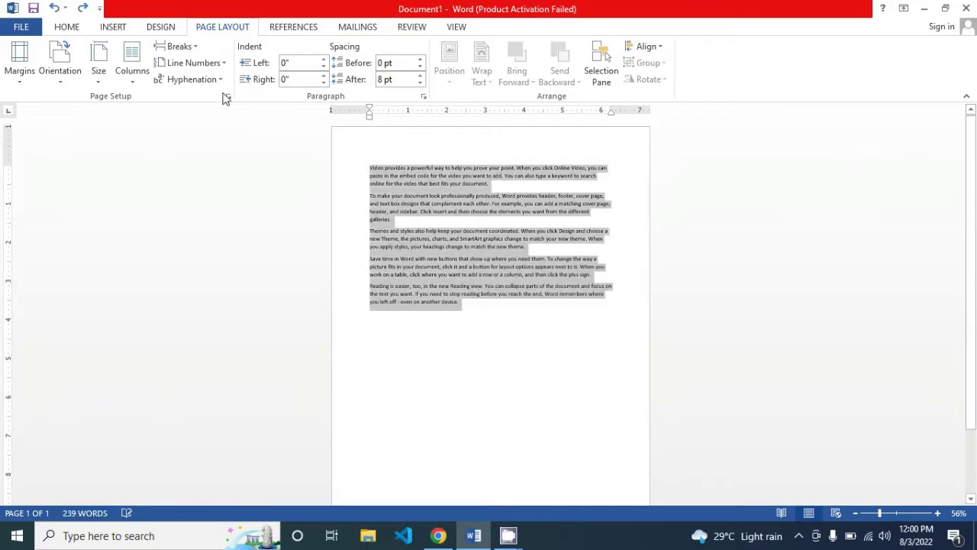
Step: Split the sample text into two columns
left_click(180, 47)
left_click(133, 73)
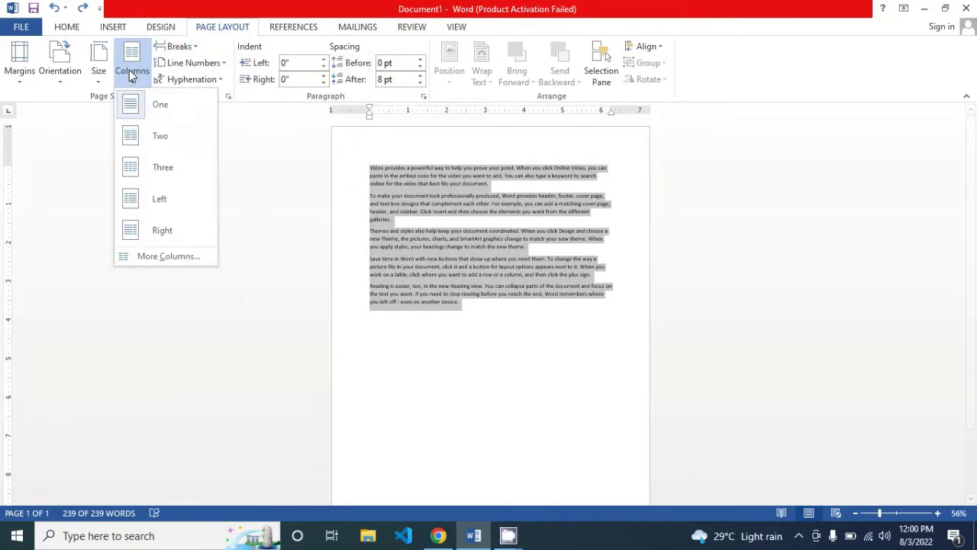
left_click(161, 136)
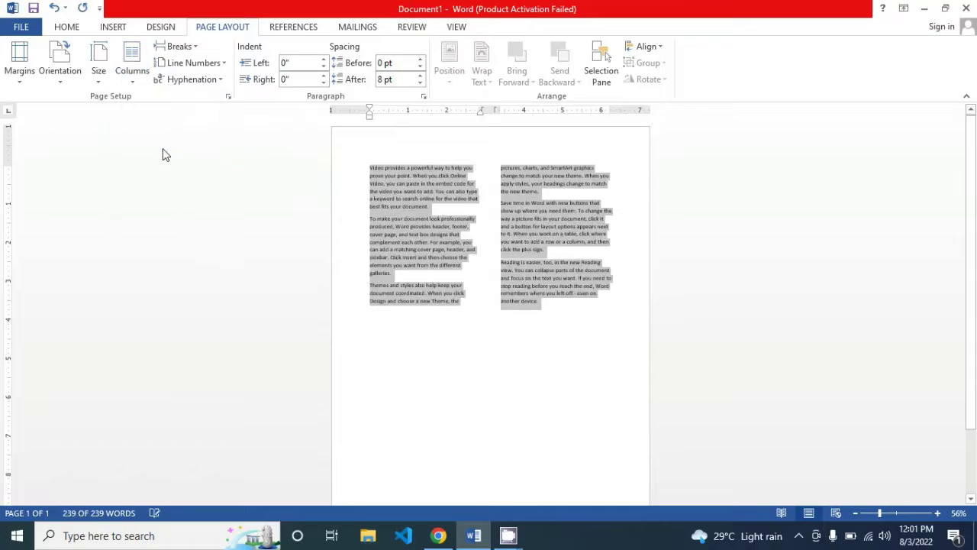
left_click(430, 234)
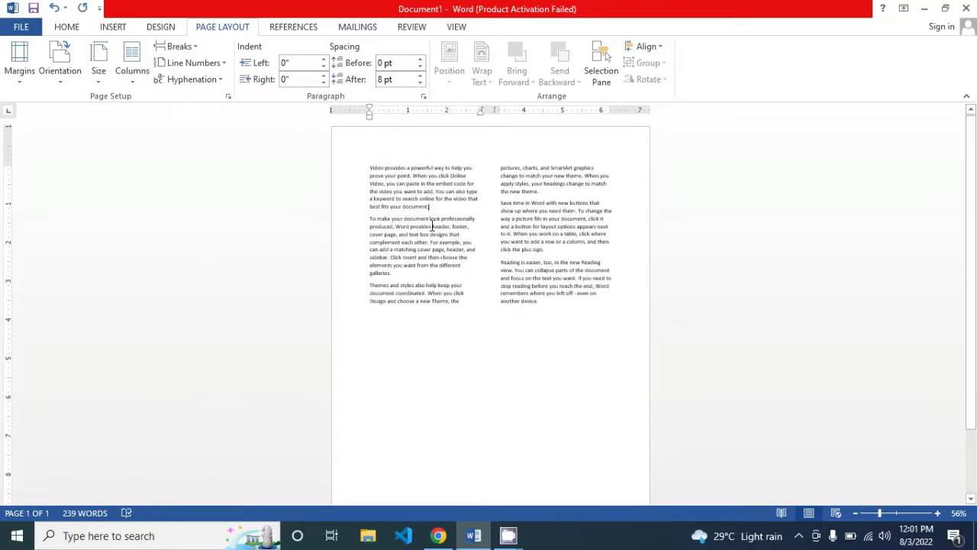
Step: Insert a column break after the first paragraph, delete it, then select all text
left_click(194, 54)
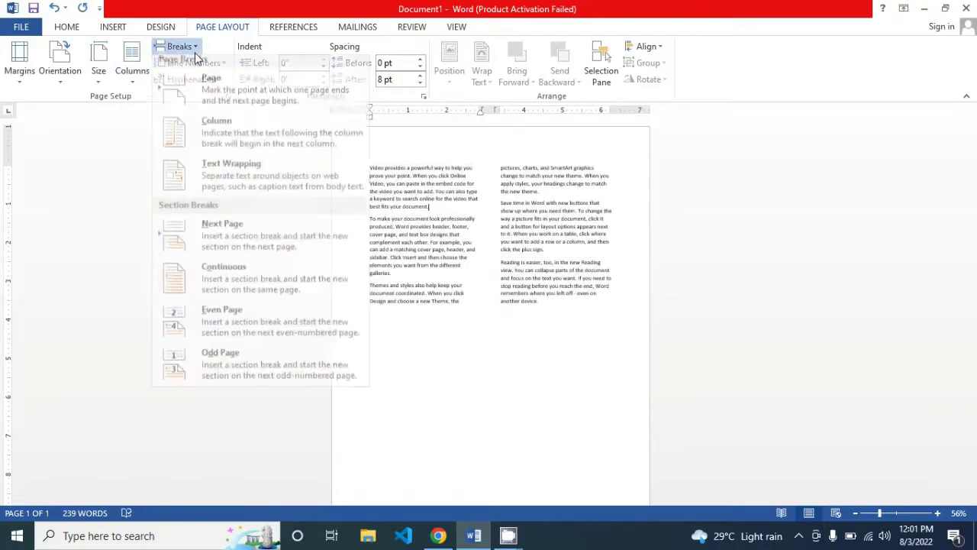
left_click(229, 136)
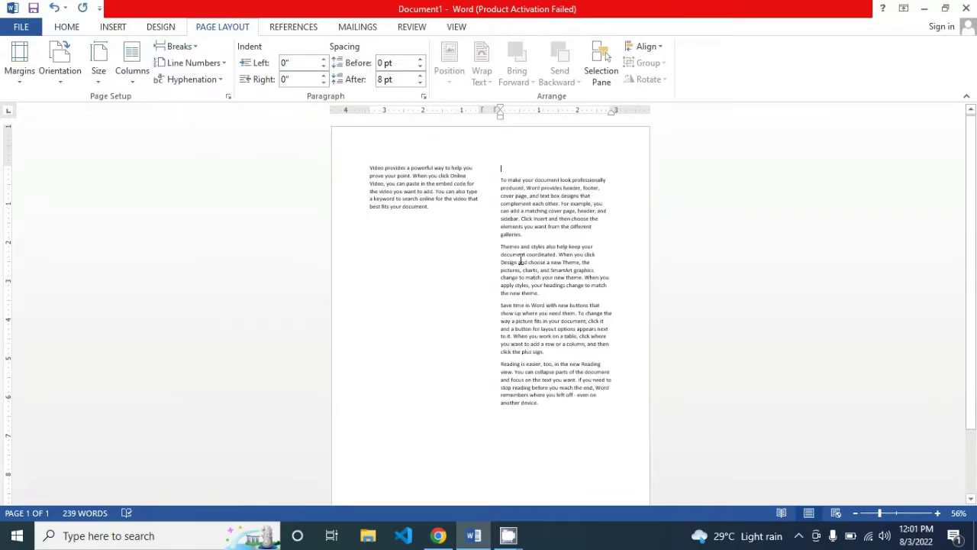
left_click(192, 51)
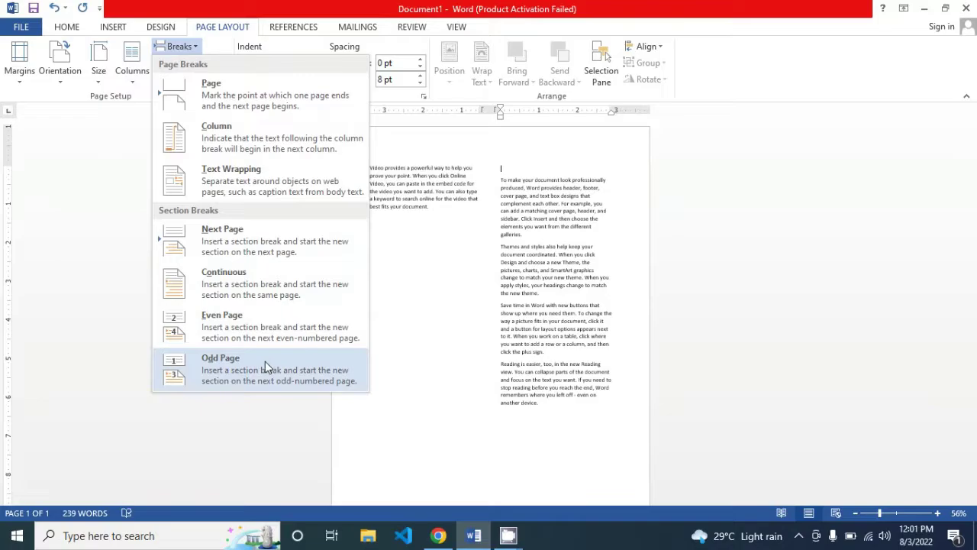
left_click(490, 219)
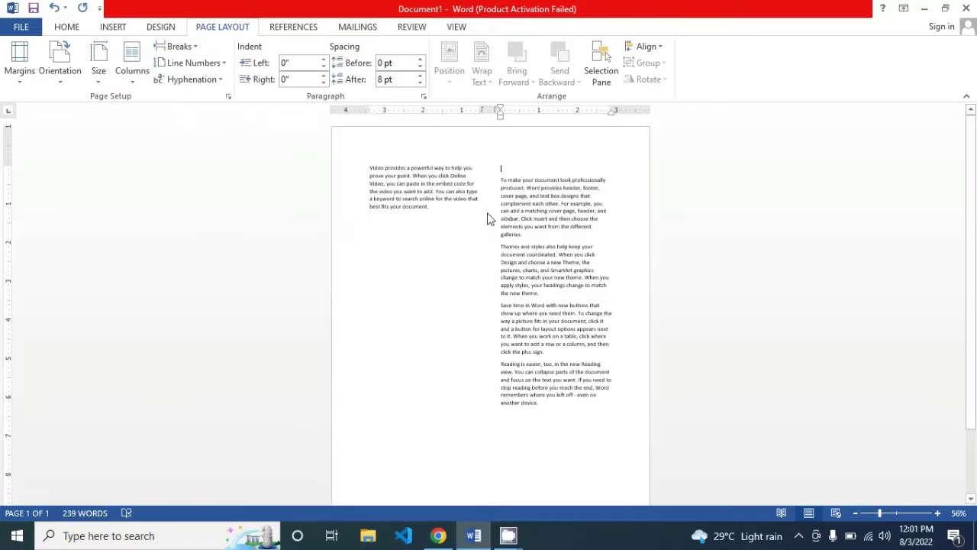
key("BackSpace")
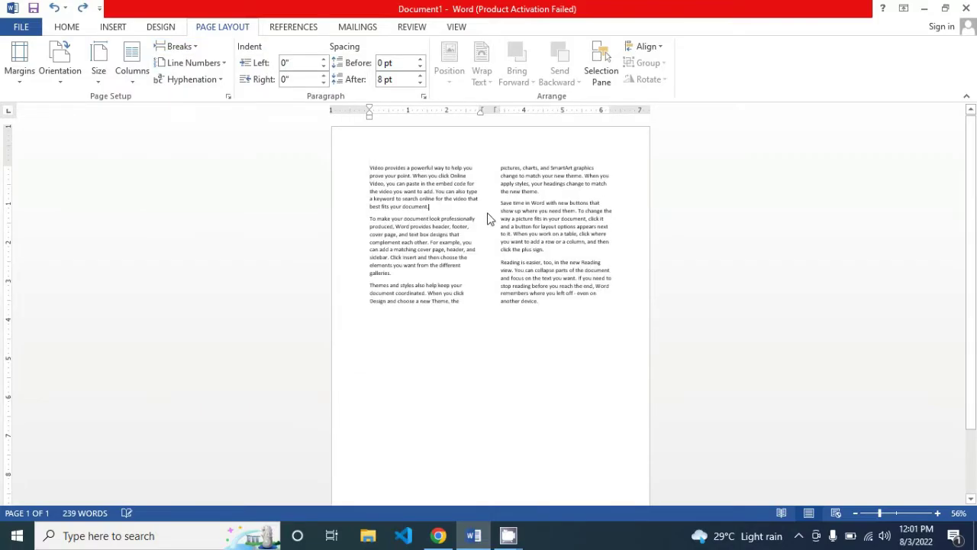
left_click(190, 48)
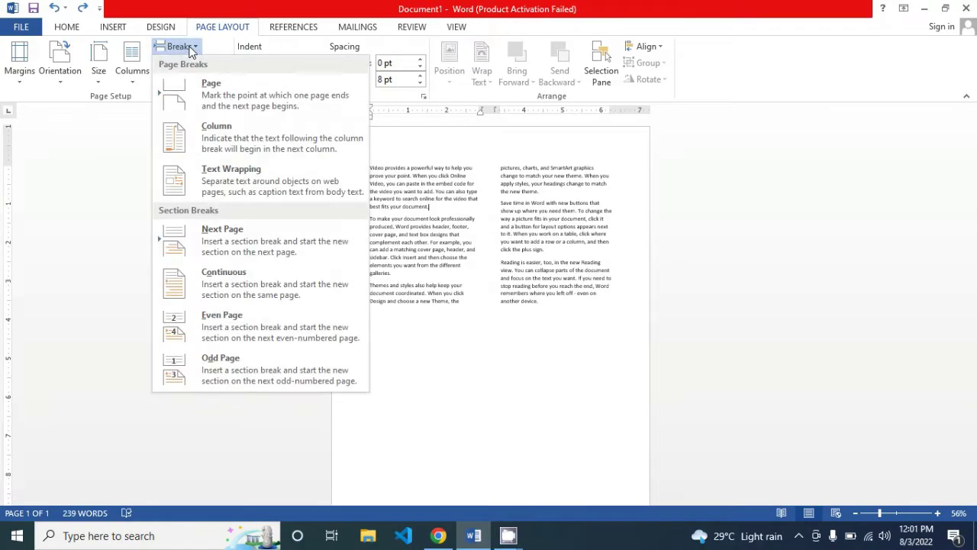
left_click(475, 219)
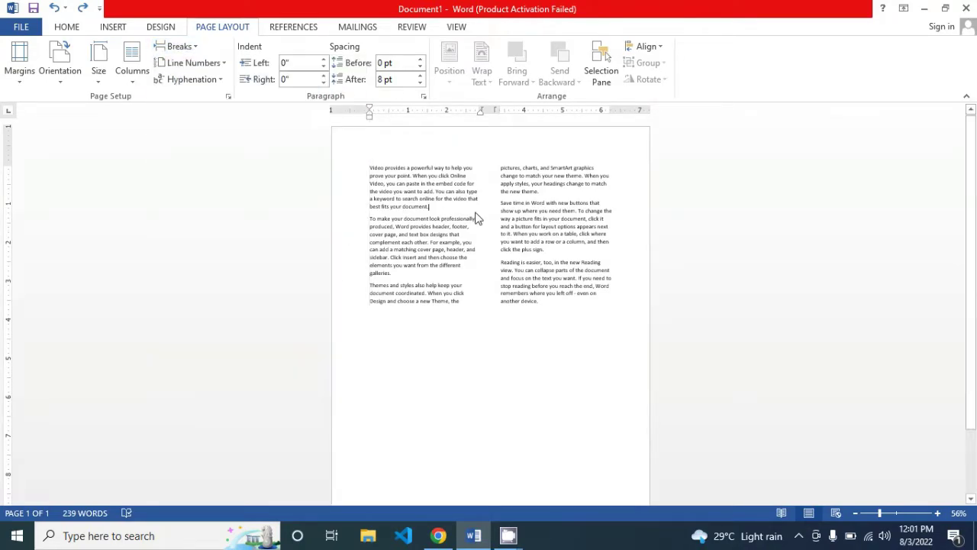
key("ctrl+a")
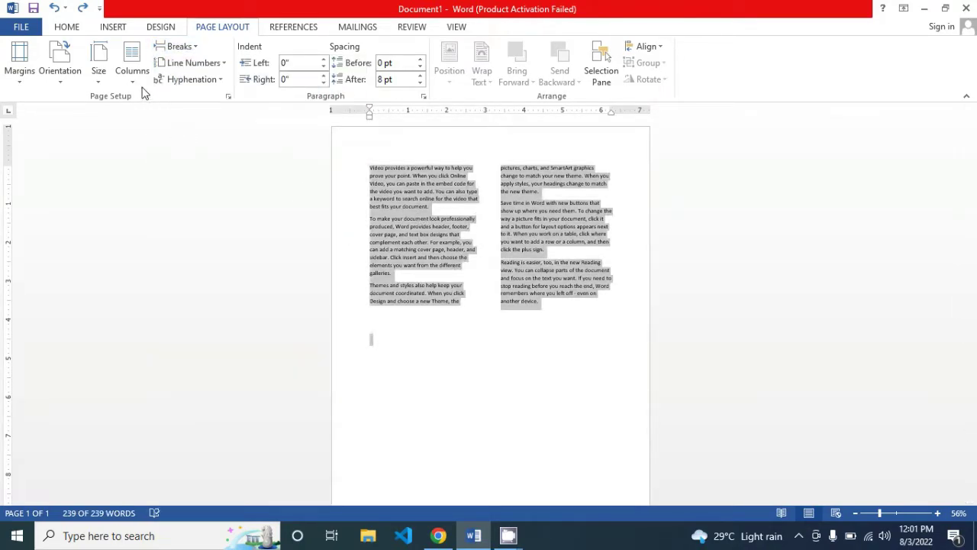
Step: Set the selected text to one column, then select the first paragraph
left_click(137, 84)
left_click(158, 105)
left_click(447, 243)
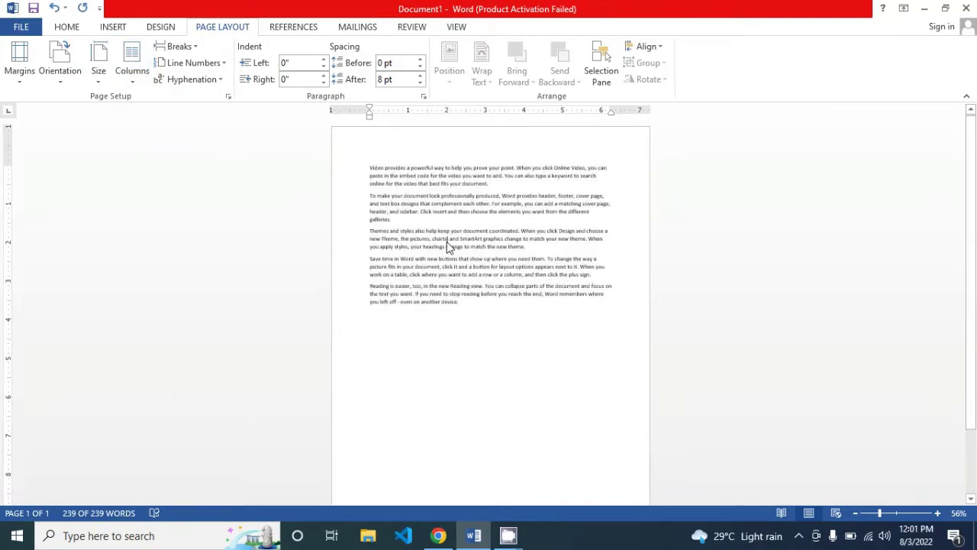
scroll(413, 245, "up", 4, "ctrl")
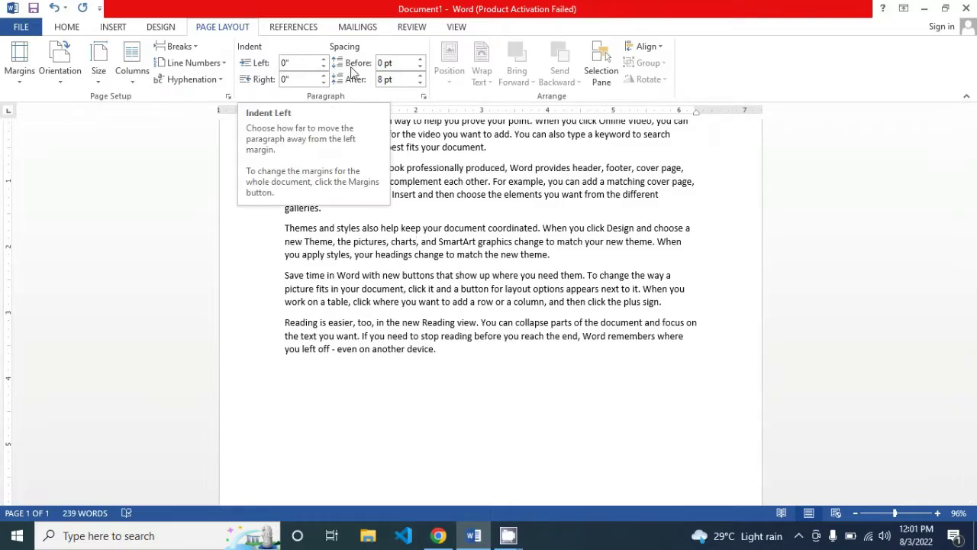
scroll(388, 229, "up", 2)
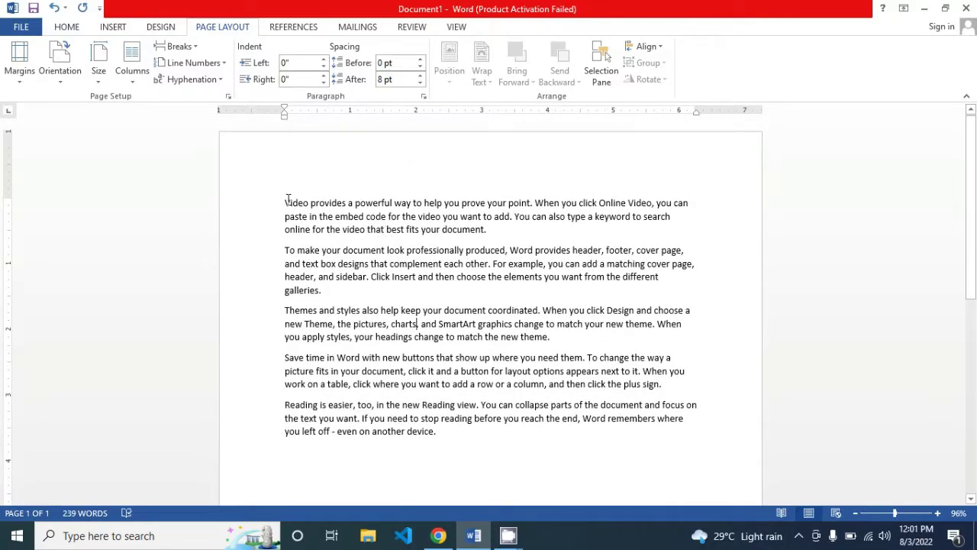
left_click_drag(284, 202, 487, 230)
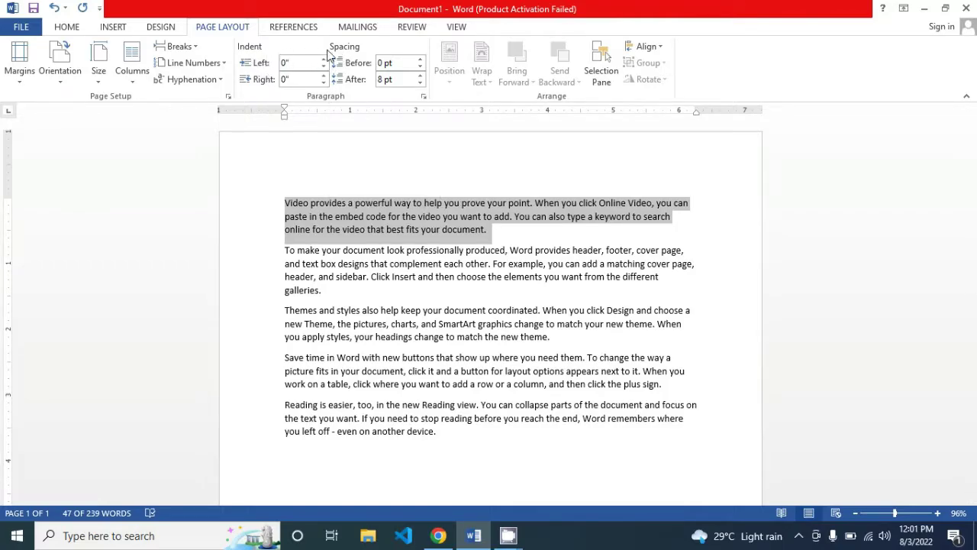
left_click(284, 203)
left_click_drag(284, 203, 497, 231)
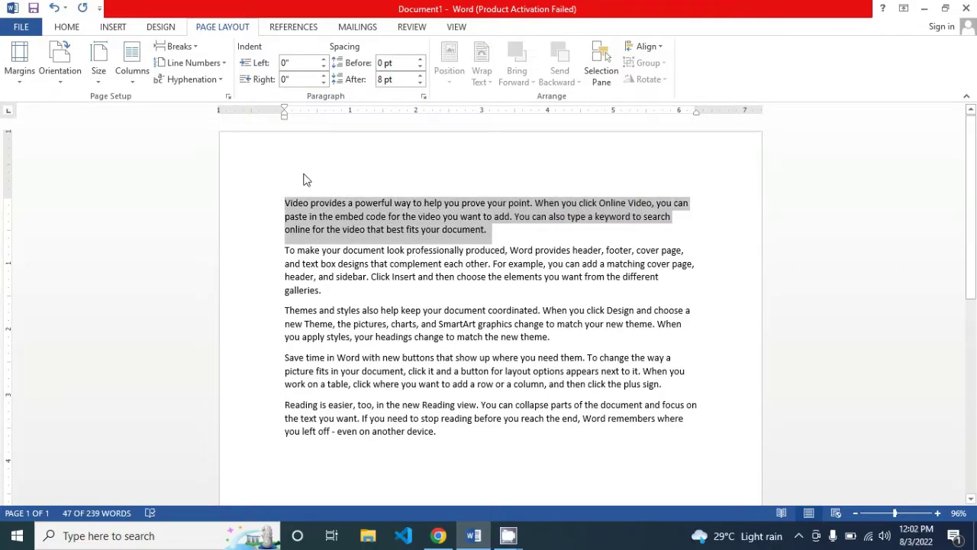
left_click(324, 68)
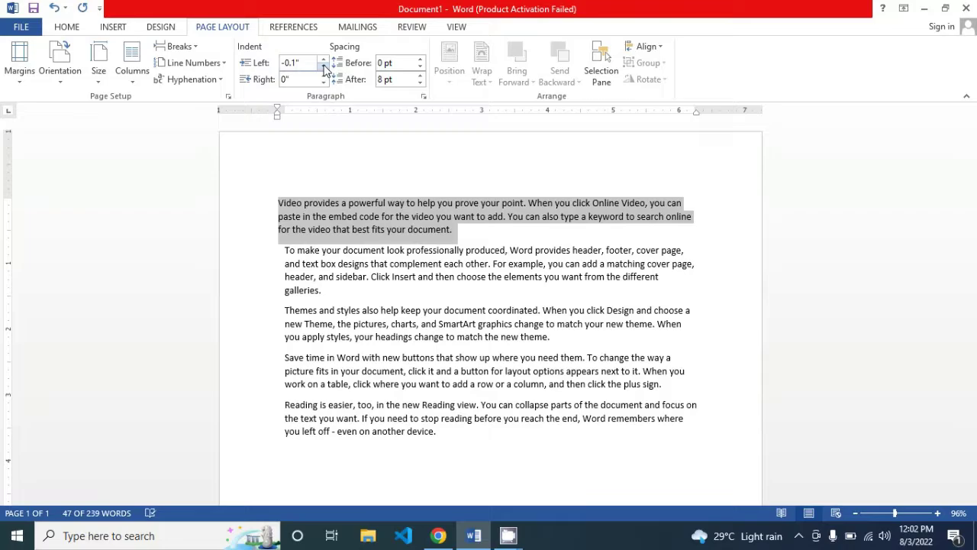
left_click(323, 59)
left_click(323, 60)
left_click(324, 60)
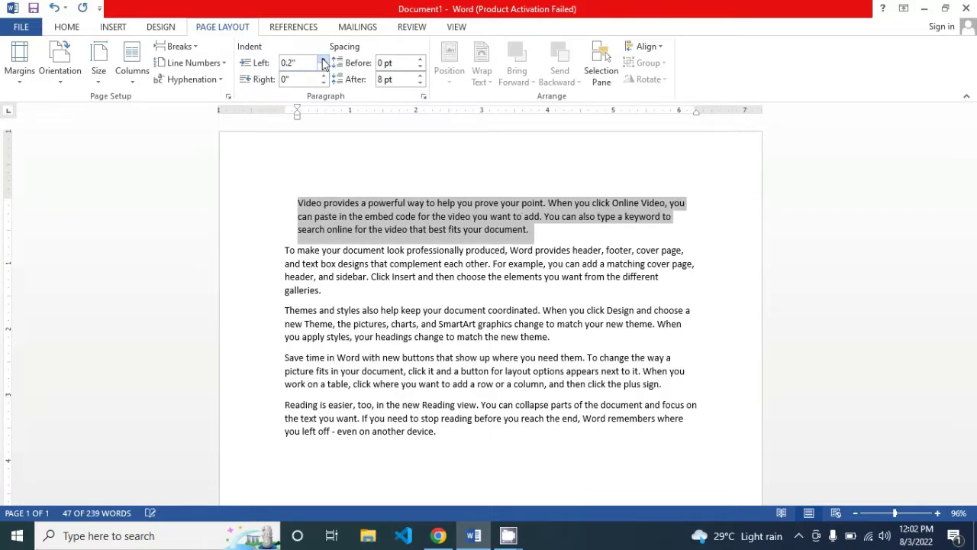
left_click(324, 60)
left_click(323, 60)
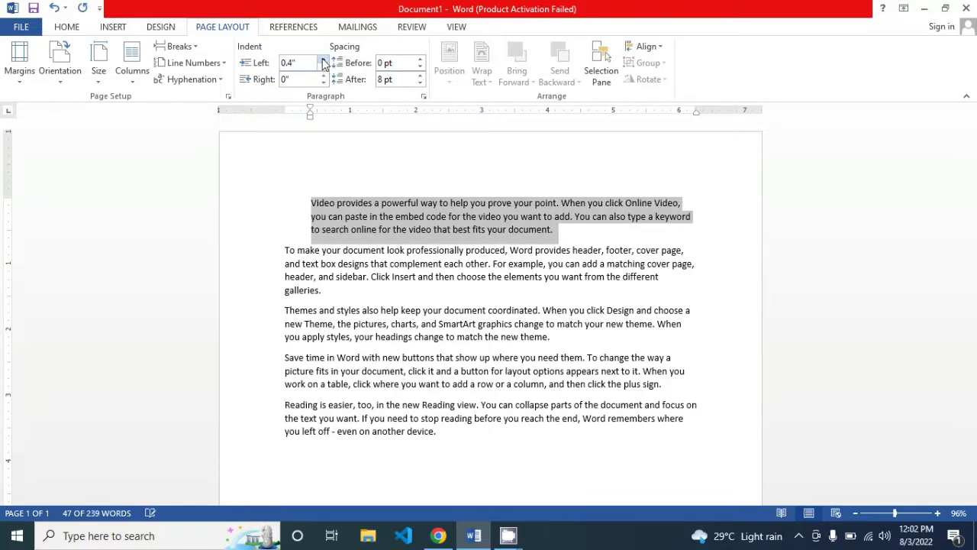
left_click(324, 59)
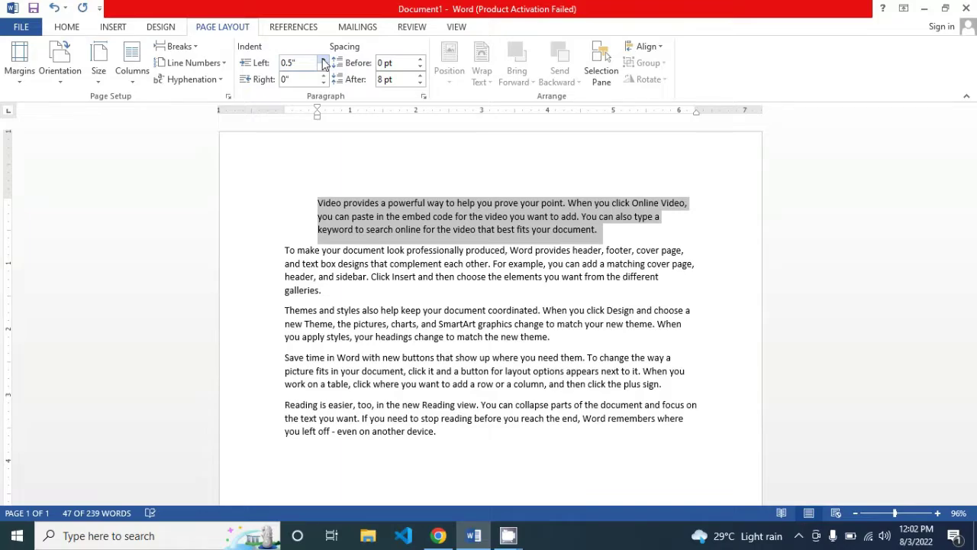
left_click(323, 59)
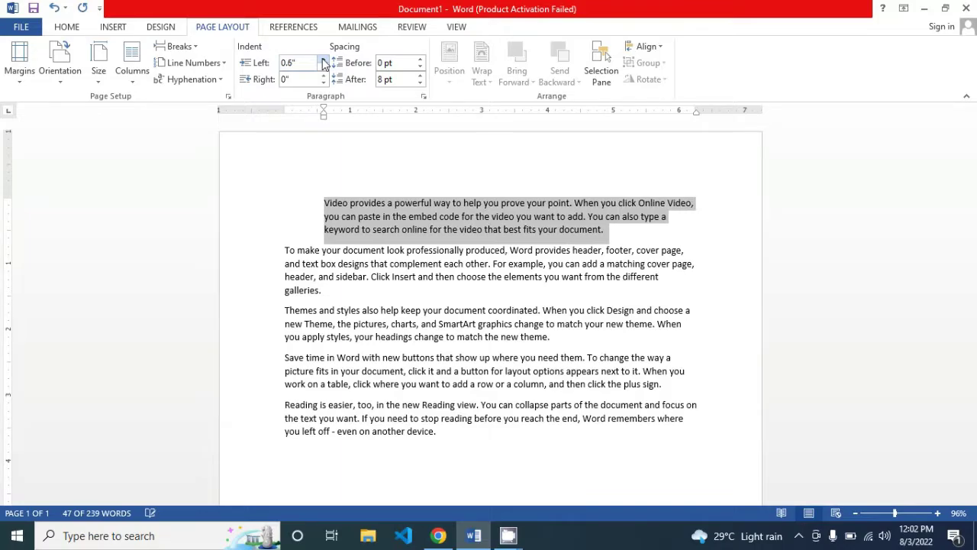
left_click(324, 82)
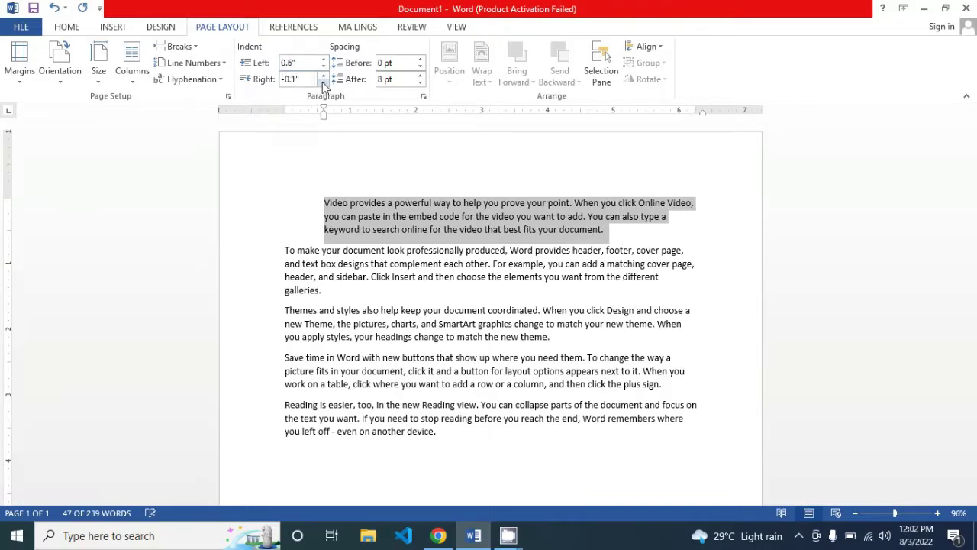
left_click(323, 76)
left_click(323, 75)
left_click(324, 76)
left_click(323, 76)
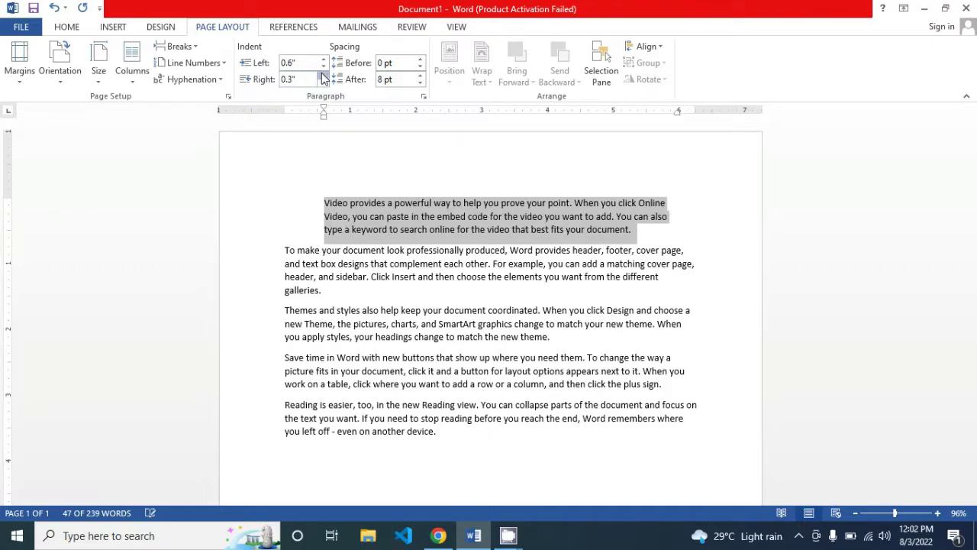
left_click(324, 76)
left_click(420, 67)
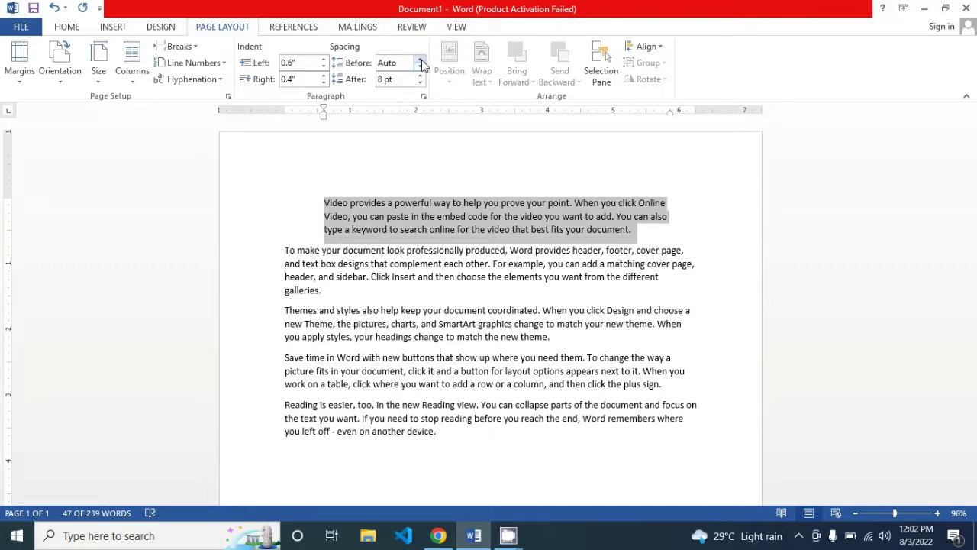
left_click(420, 60)
left_click(420, 59)
left_click(420, 59)
left_click(420, 59)
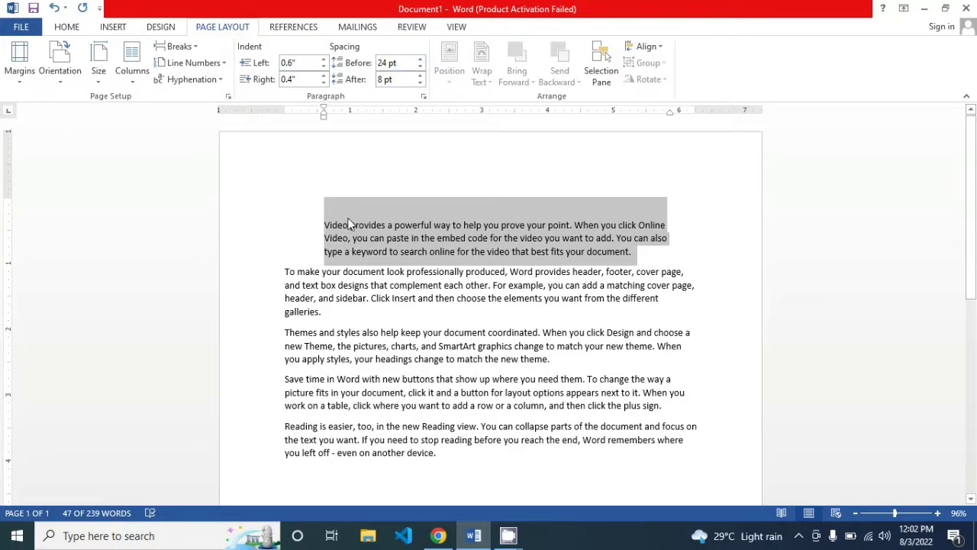
left_click(420, 60)
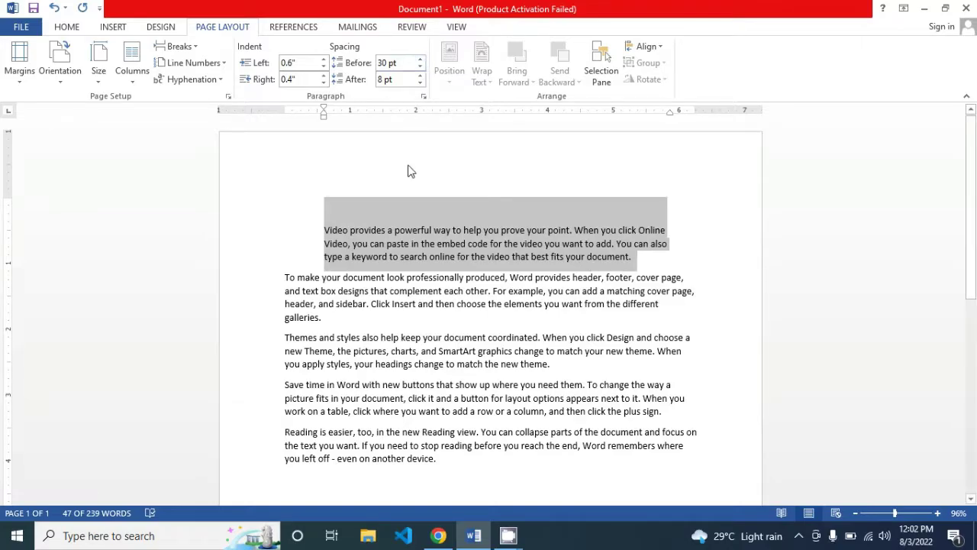
left_click(400, 229)
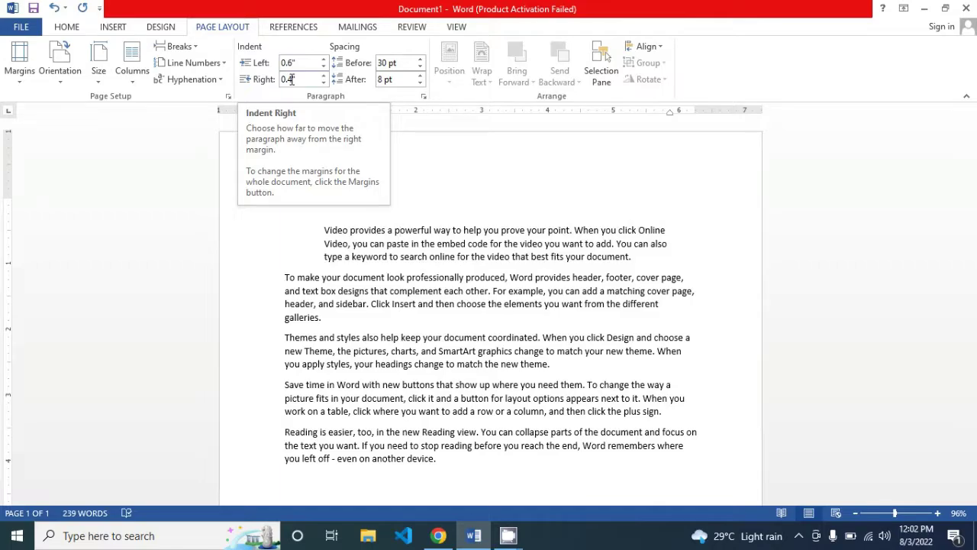
key("ctrl+z")
key("ctrl+z")
key("ctrl+z")
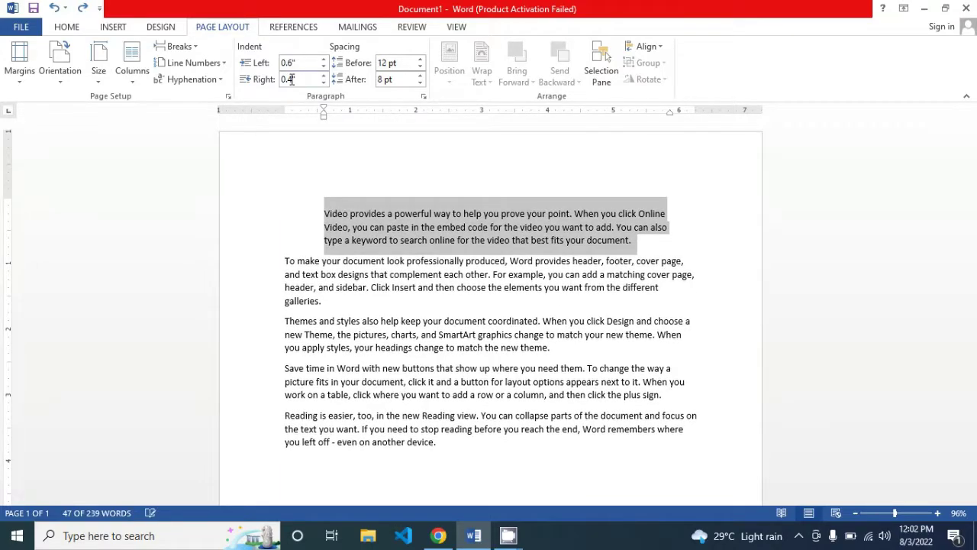
key("ctrl+z")
key("ctrl+z")
key("ctrl+z")
key("ctrl+z")
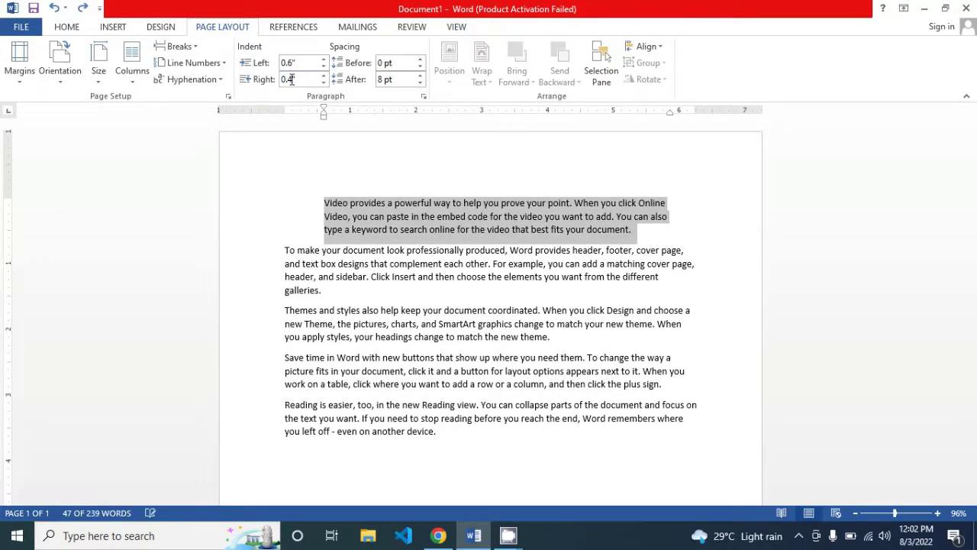
key("ctrl+z")
key("ctrl+z")
key("ctrl+z")
key("ctrl+z")
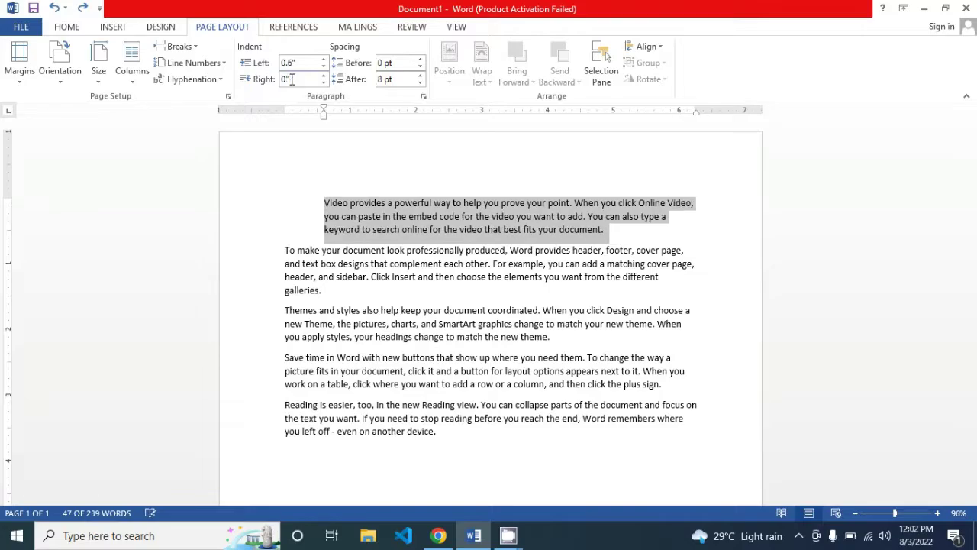
key("ctrl+z")
key("ctrl+z")
key("ctrl+z")
key("ctrl+z")
key("ctrl+z")
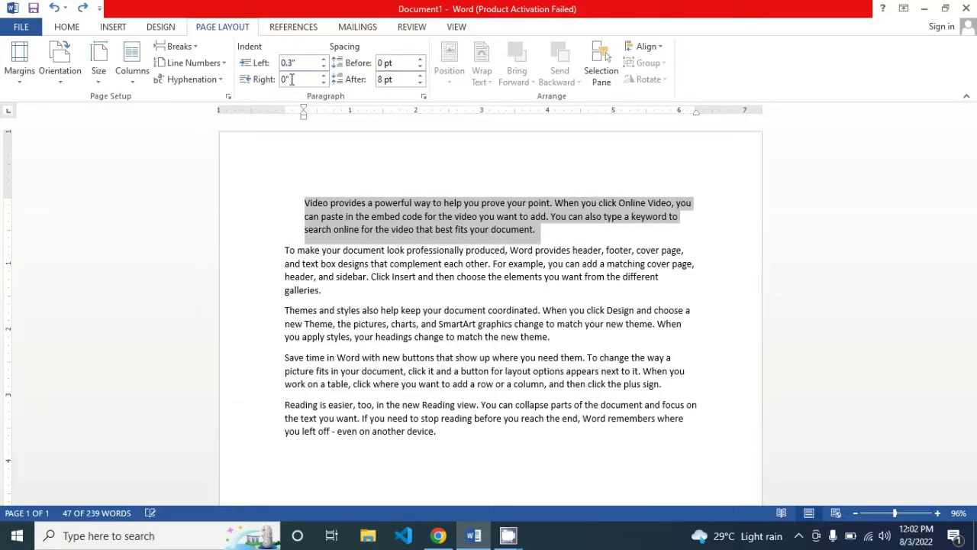
key("ctrl+z")
key("ctrl+z")
key("ctrl+z")
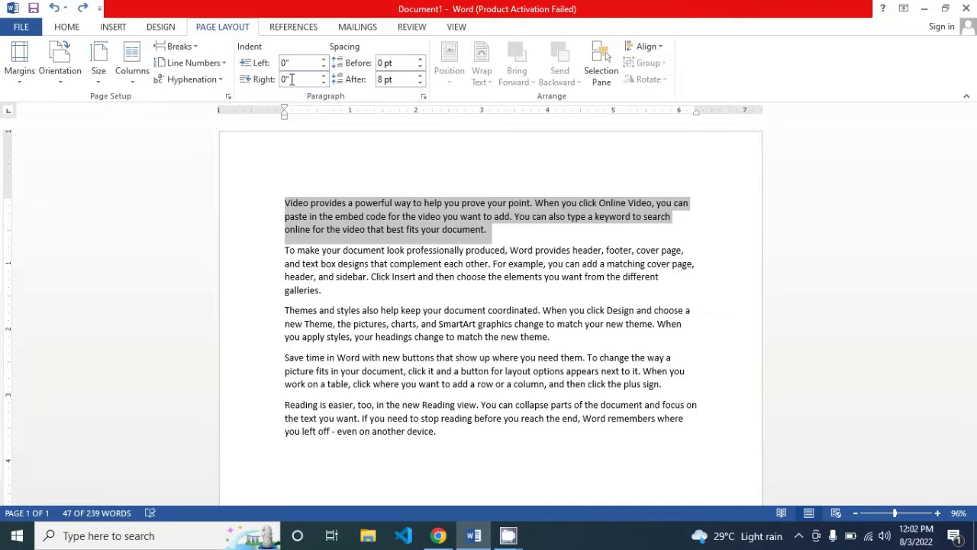
left_click(402, 297)
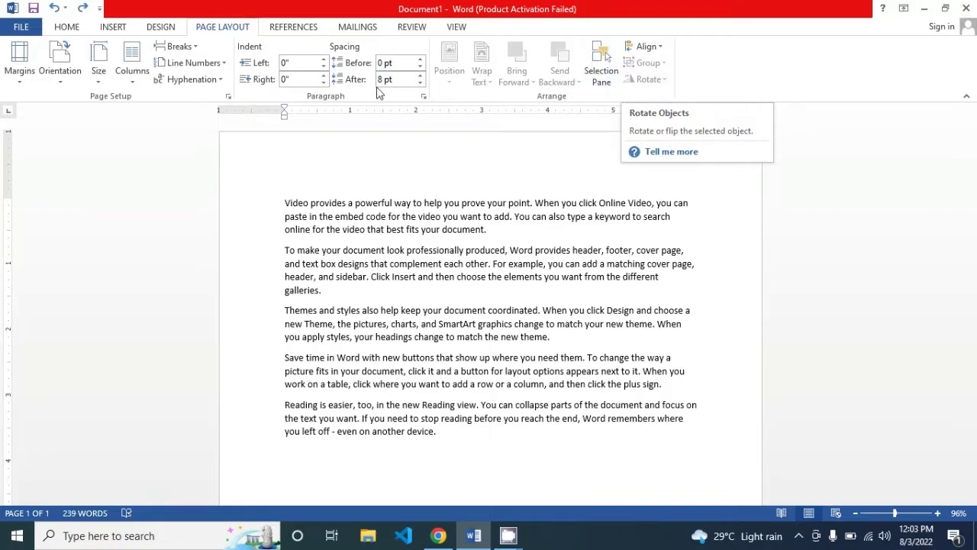
left_click(115, 27)
Step: Draw a 1.6" x 2.26" rectangle over the top-left of the first two paragraphs
left_click(196, 63)
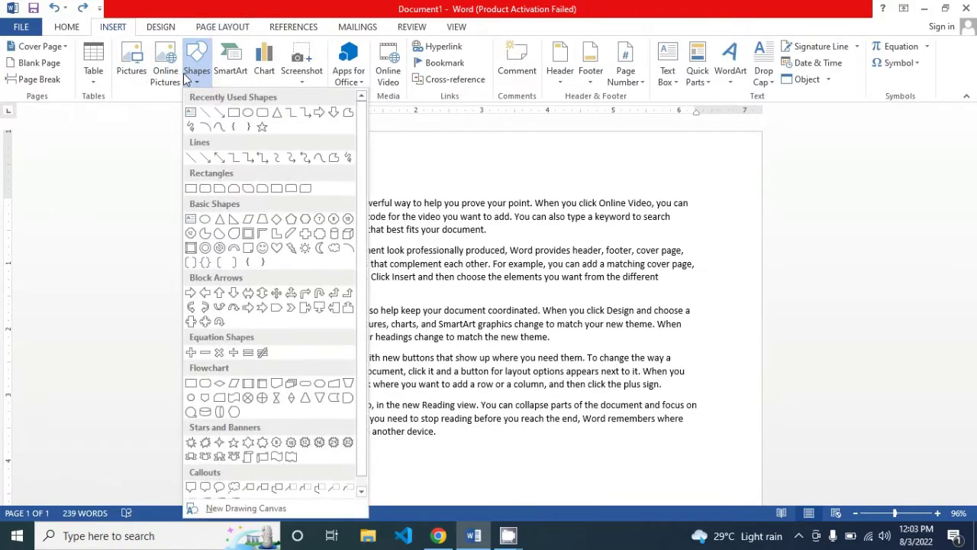
left_click(232, 114)
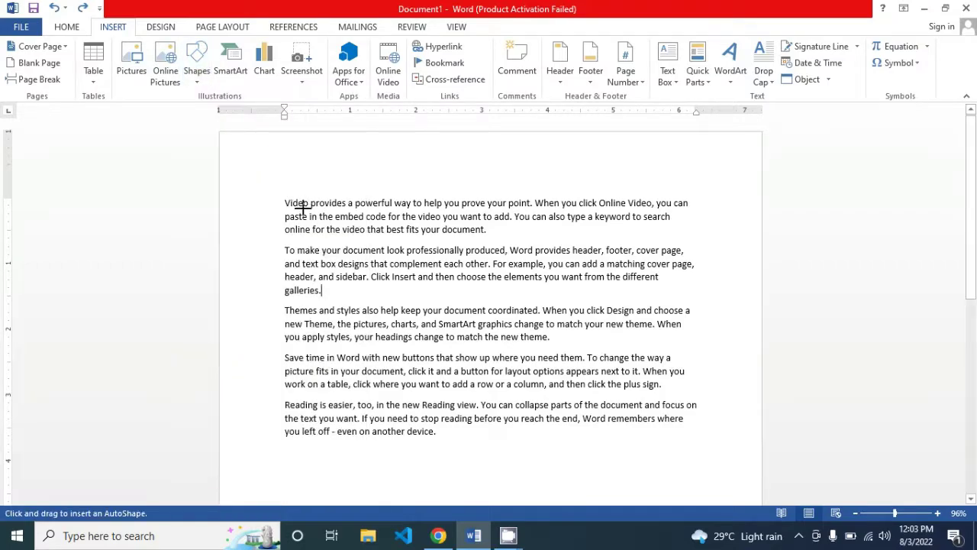
mouse_move(284, 198)
left_mouse_down()
mouse_move(417, 309)
mouse_move(434, 303)
left_mouse_up()
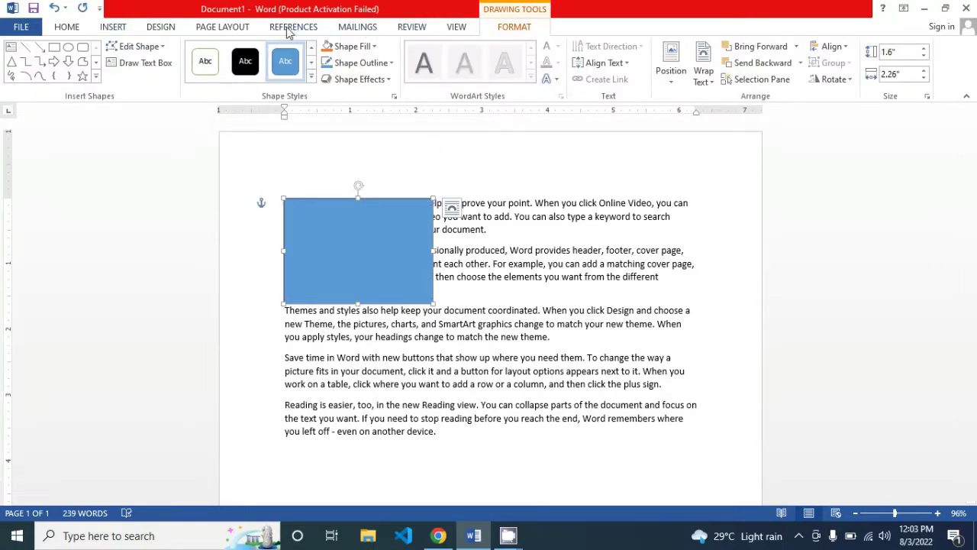
left_click(246, 32)
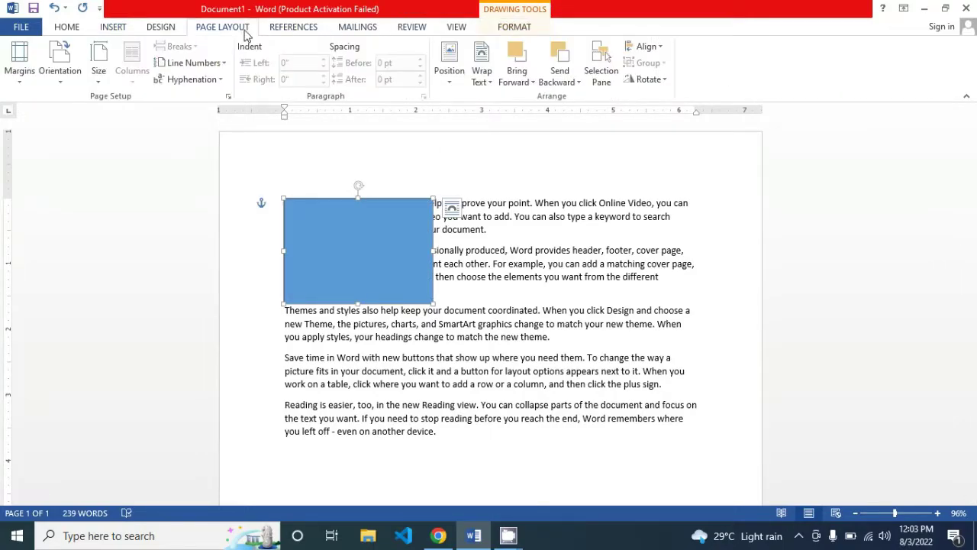
left_click(500, 31)
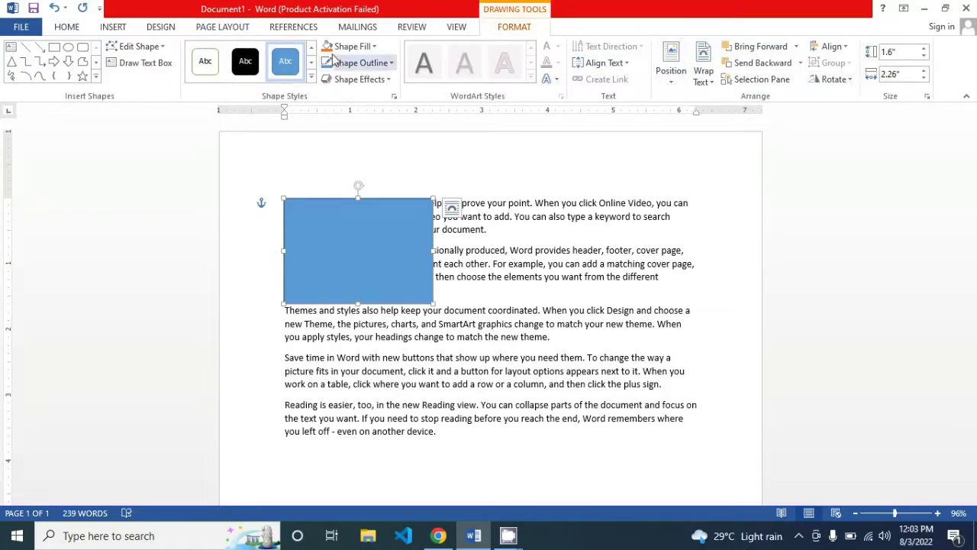
left_click(234, 34)
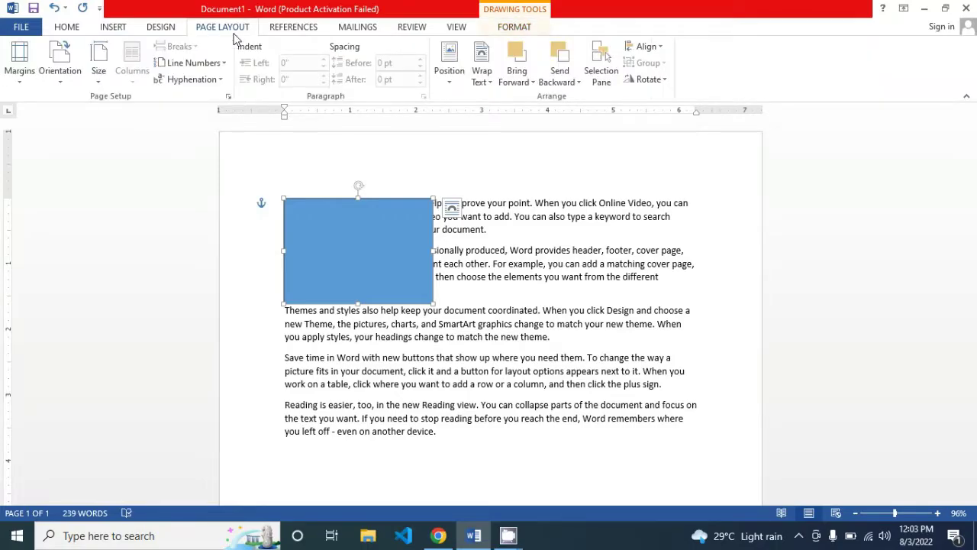
Step: Try the rectangle at the top left, top right, top middle and middle wrap positions
left_click(449, 84)
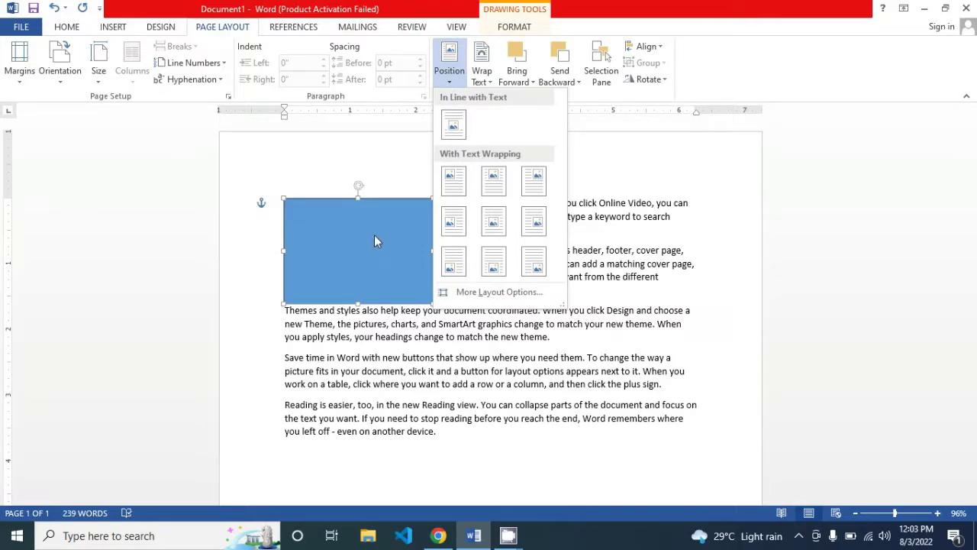
left_click(448, 191)
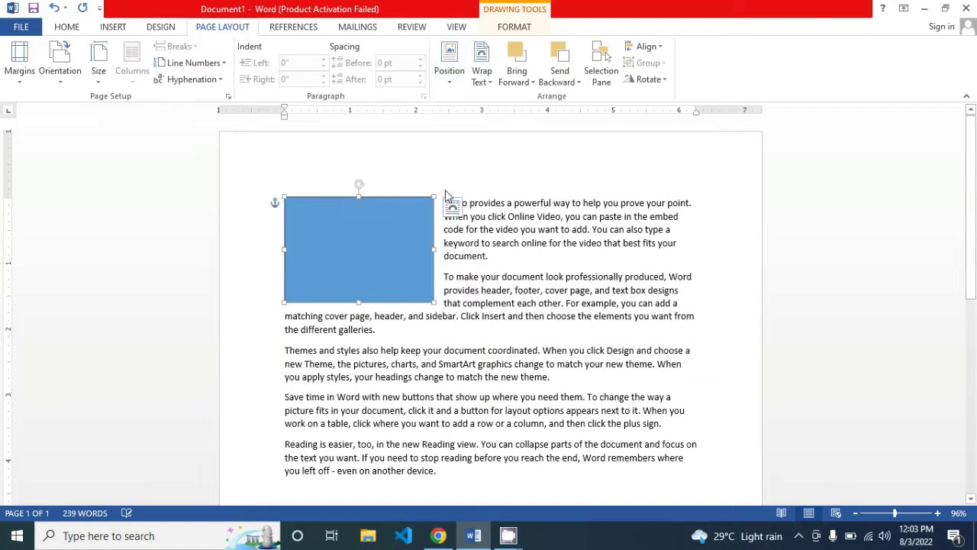
left_click(449, 61)
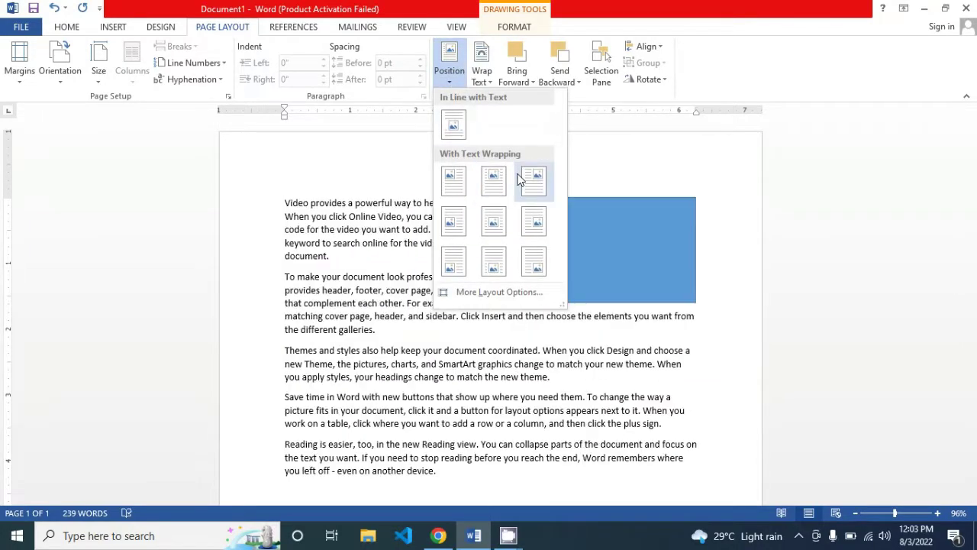
left_click(519, 179)
left_click(450, 63)
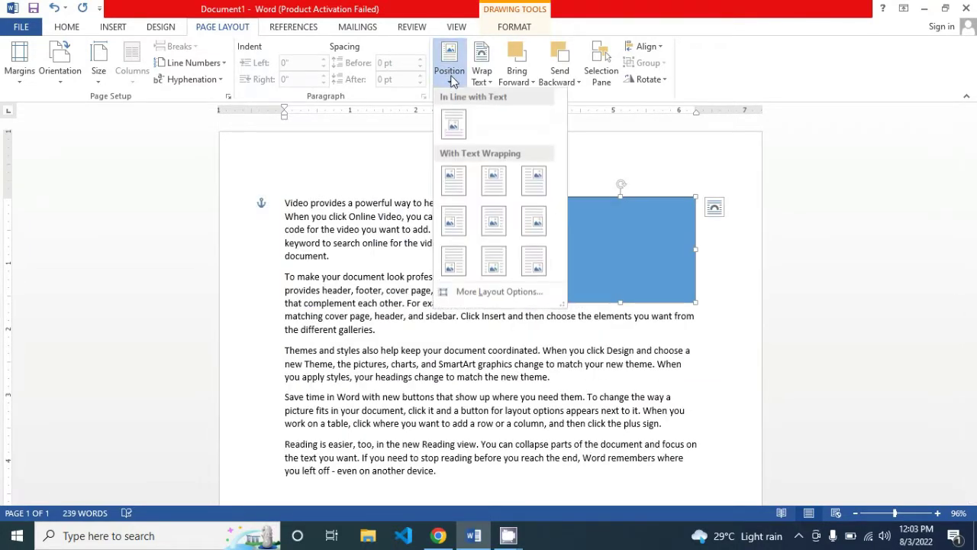
left_click(493, 180)
left_click(449, 62)
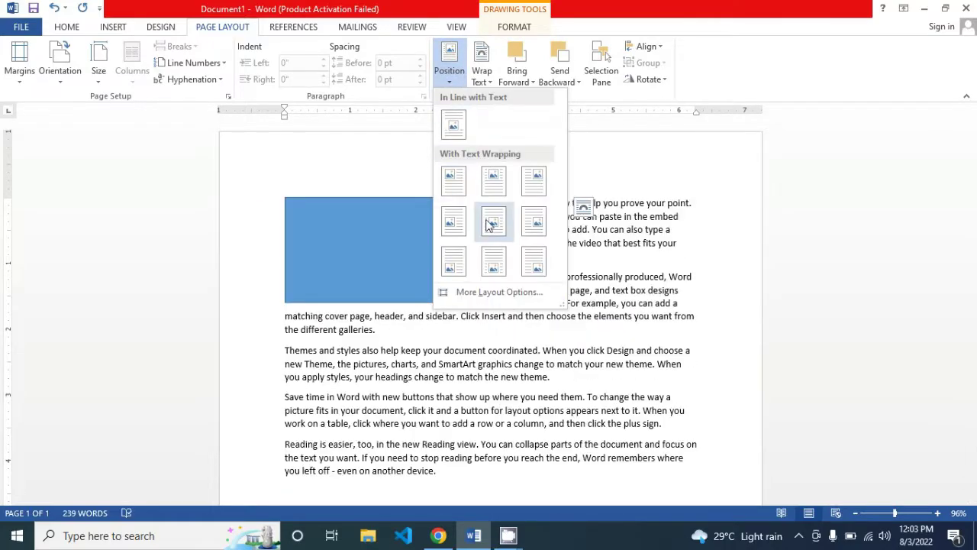
left_click(493, 223)
Step: Drag the rectangle to the top right, beside the first paragraphs
scroll(521, 293, "down", 4)
scroll(522, 293, "down", 4)
scroll(521, 293, "up", 2)
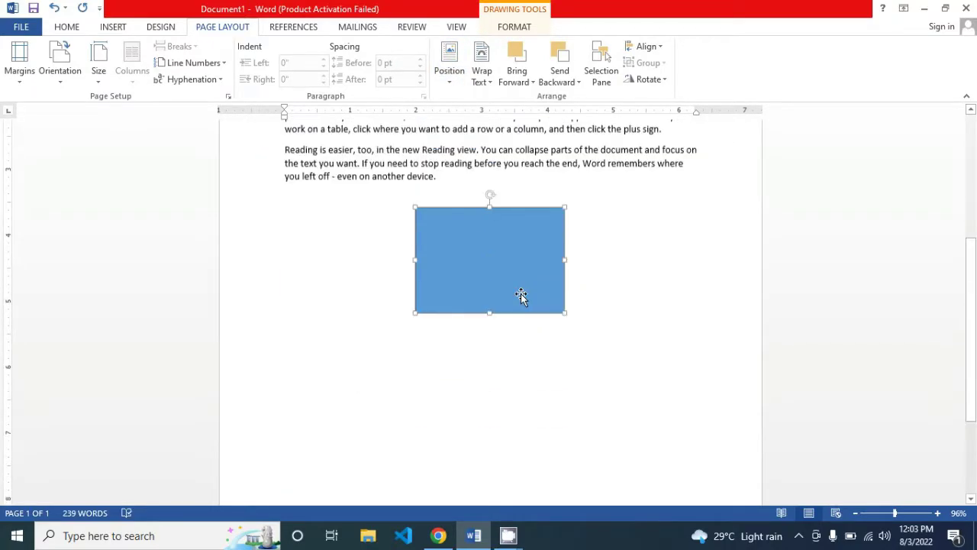
scroll(521, 293, "up", 5)
scroll(522, 298, "up", 2)
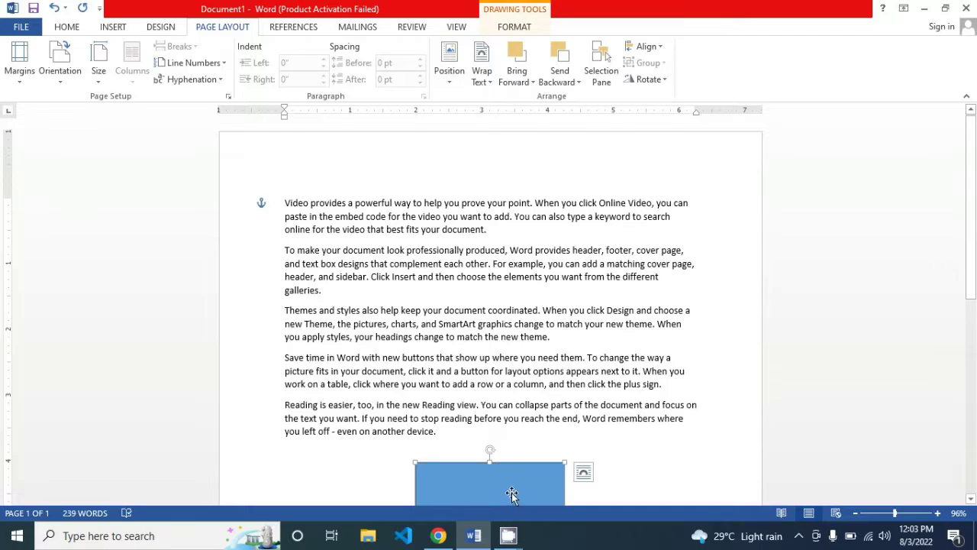
left_click_drag(515, 495, 384, 217)
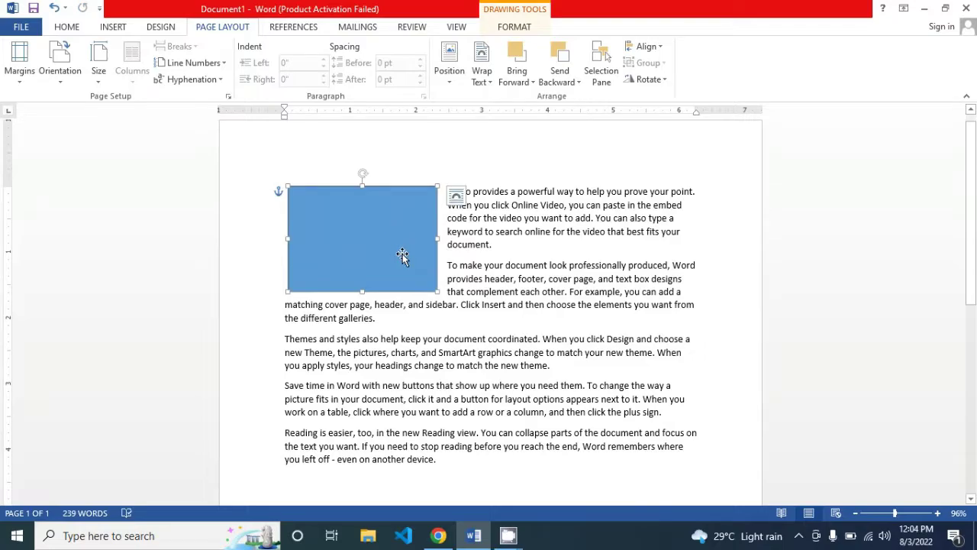
mouse_move(393, 255)
left_mouse_down()
mouse_move(593, 255)
mouse_move(656, 338)
mouse_move(514, 384)
mouse_move(643, 257)
left_mouse_up()
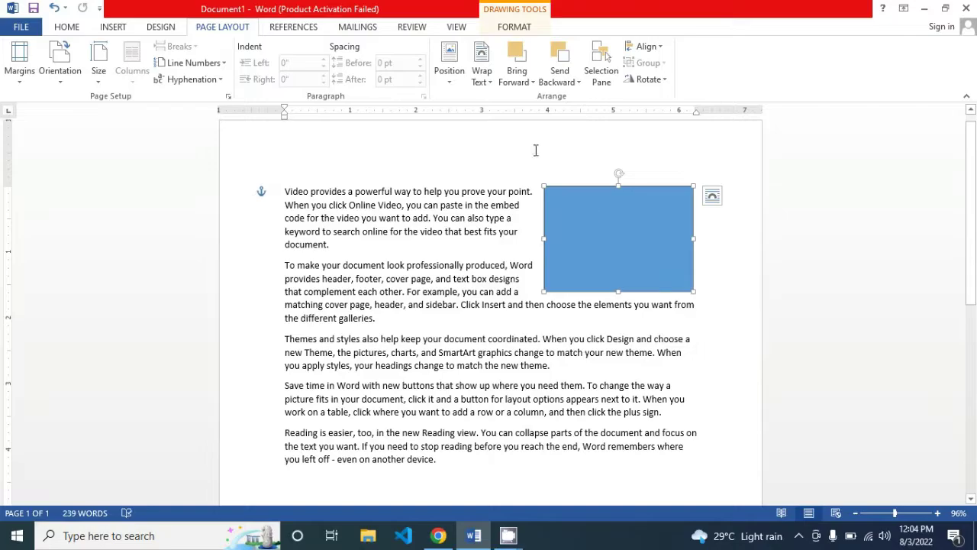
Step: Give the rectangle Square wrapping and test it inside the text, then return it to the right edge
left_click(491, 87)
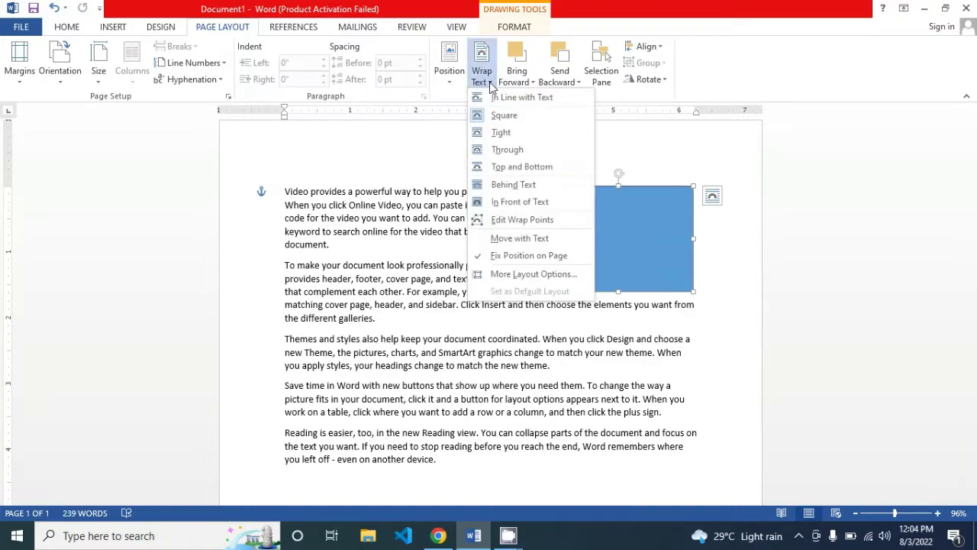
left_click(511, 118)
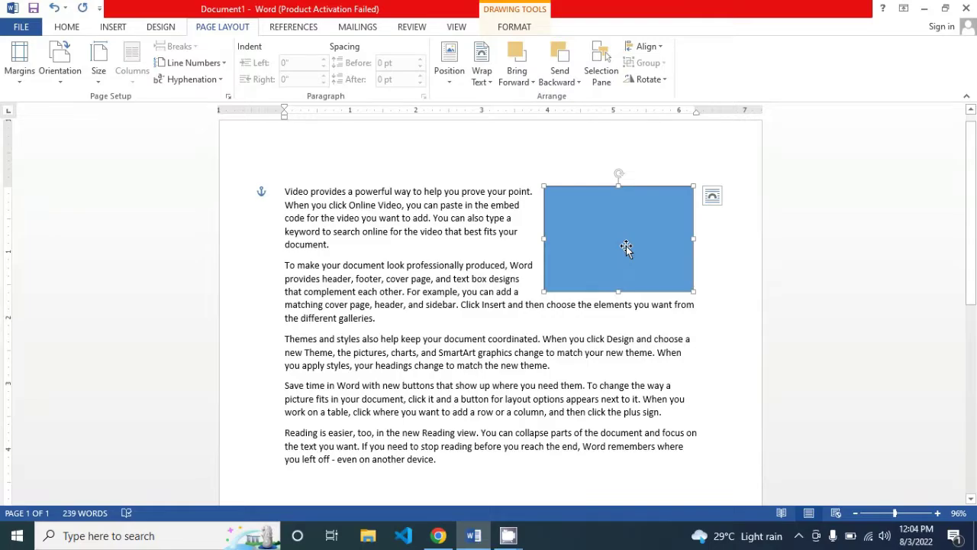
left_click_drag(627, 246, 490, 247)
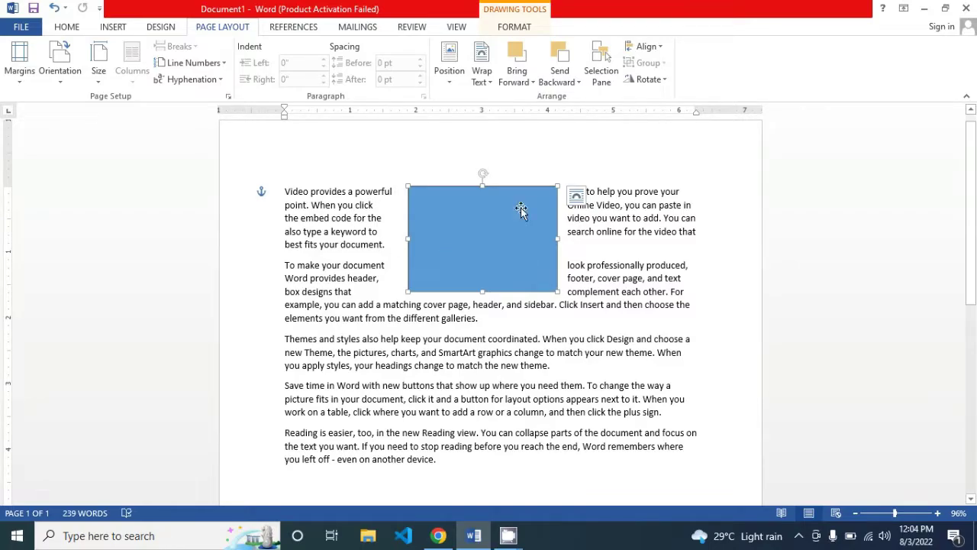
left_click(623, 195)
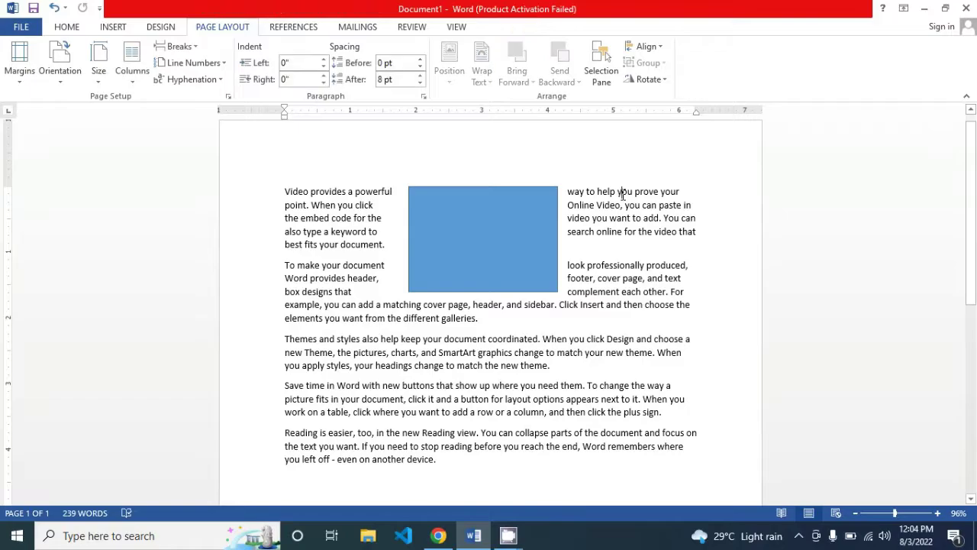
left_click_drag(517, 233, 646, 234)
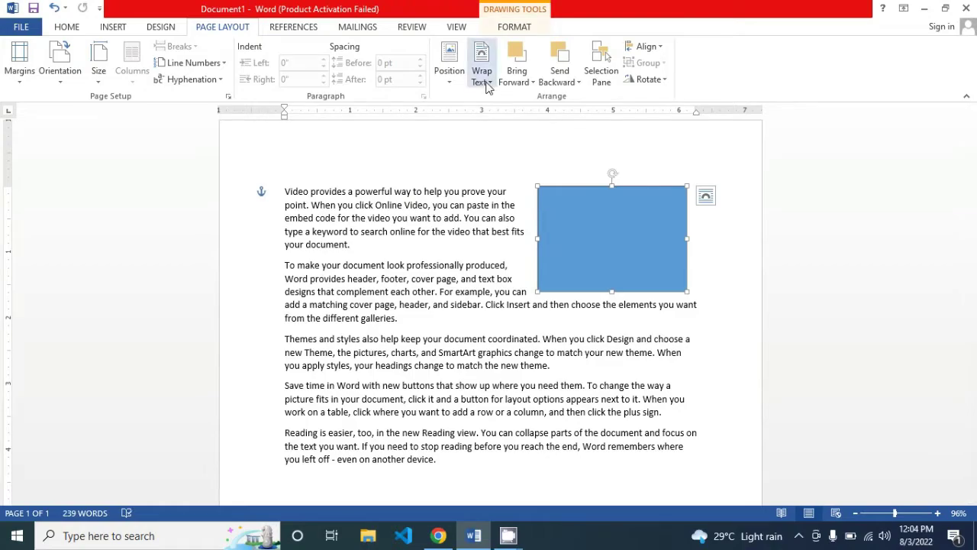
Step: Try Behind Text, then set In Front of Text and place the rectangle over the middle paragraphs
left_click(483, 82)
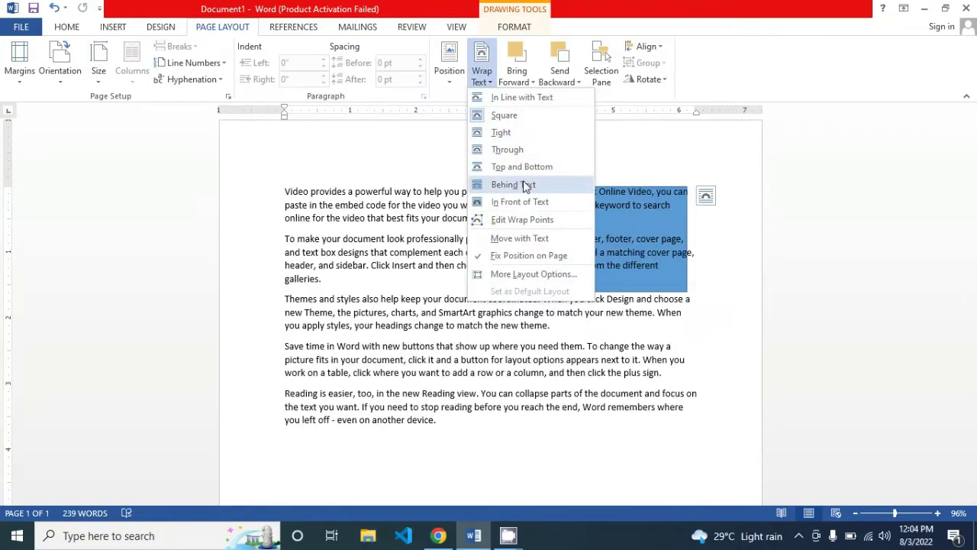
left_click(524, 185)
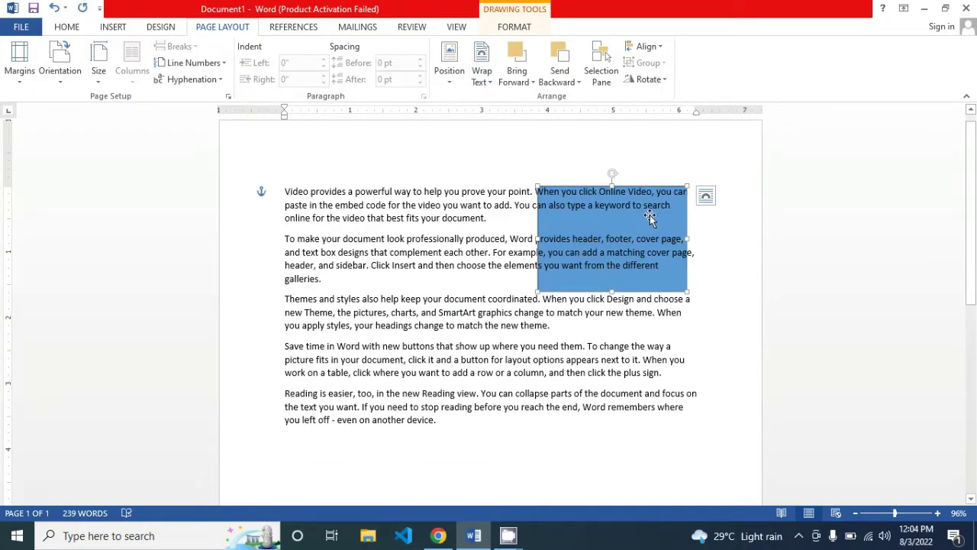
left_click(481, 76)
left_click(525, 202)
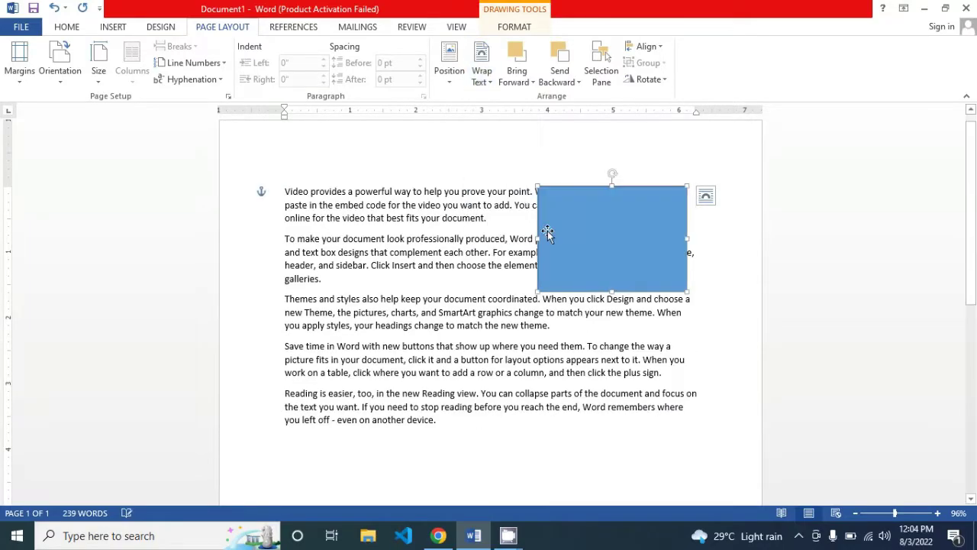
mouse_move(585, 252)
left_mouse_down()
mouse_move(595, 250)
mouse_move(449, 295)
left_mouse_up()
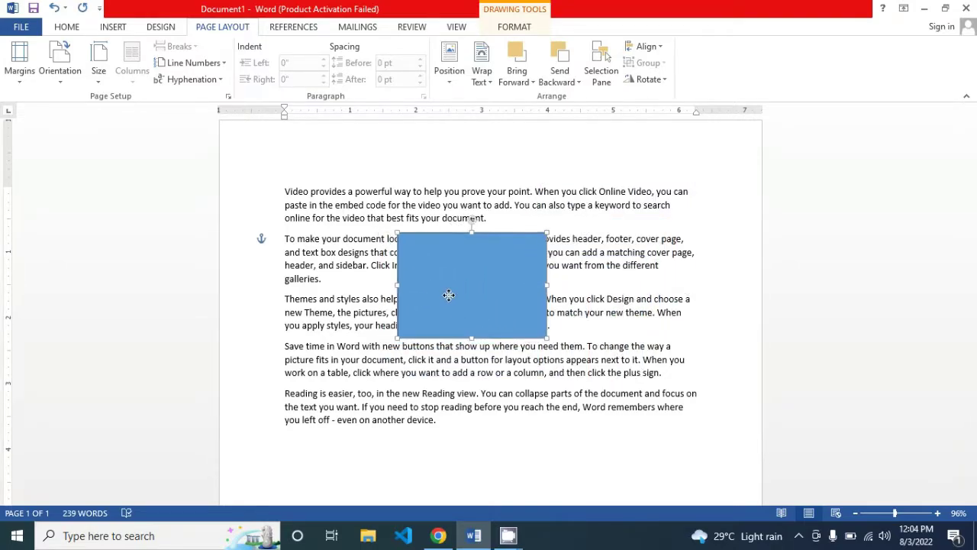
mouse_move(466, 275)
left_mouse_down()
mouse_move(514, 270)
mouse_move(491, 267)
left_mouse_up()
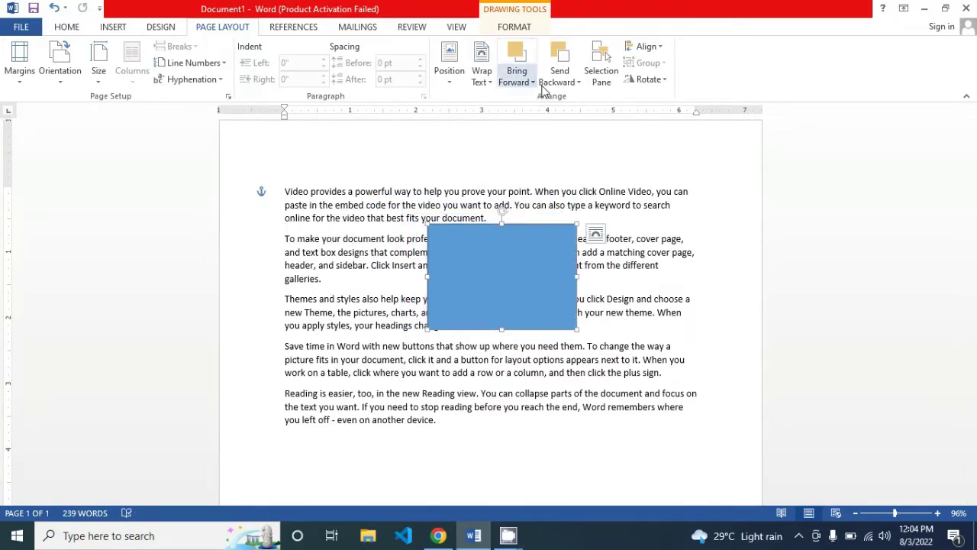
Step: Draw an orange-filled circle overlapping the rectangle's top-left corner
left_click(121, 27)
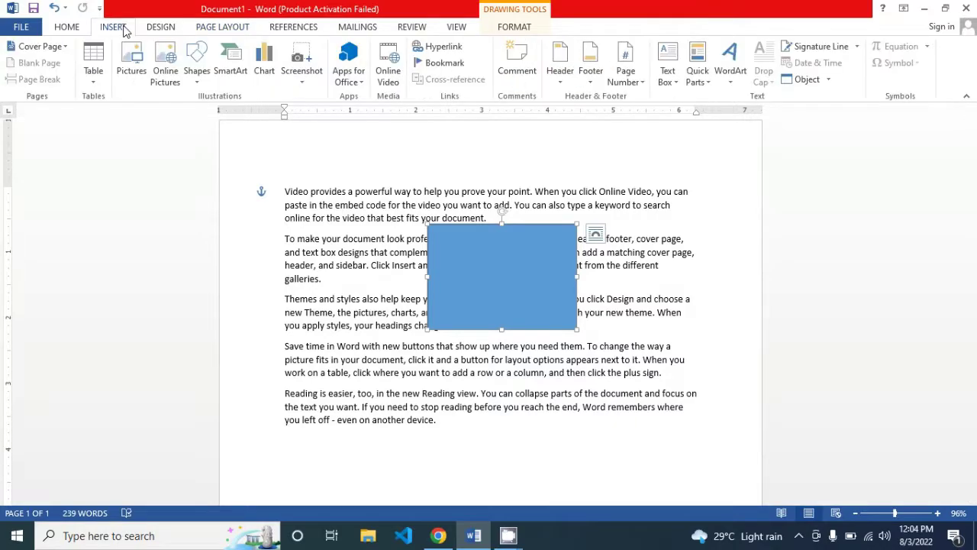
left_click(200, 81)
left_click(243, 129)
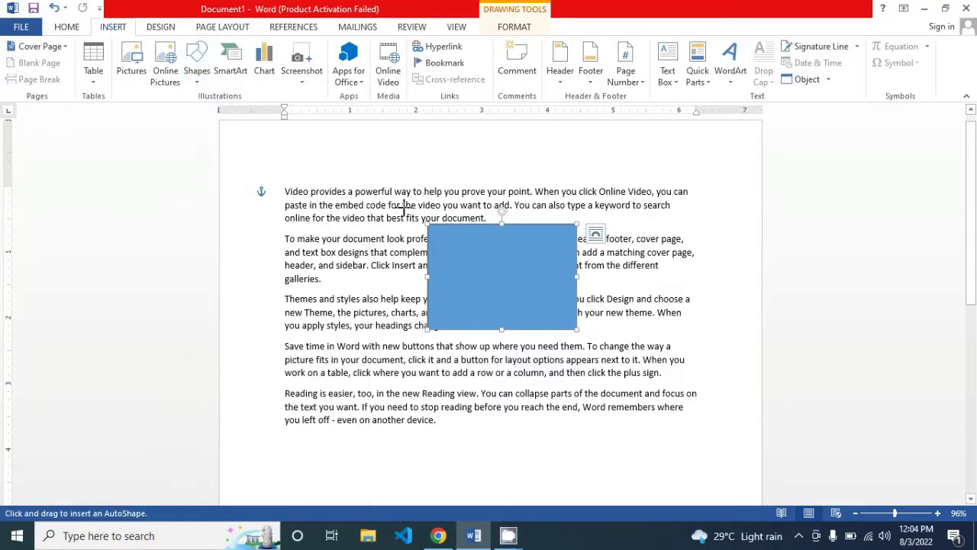
left_click_drag(388, 180, 493, 285)
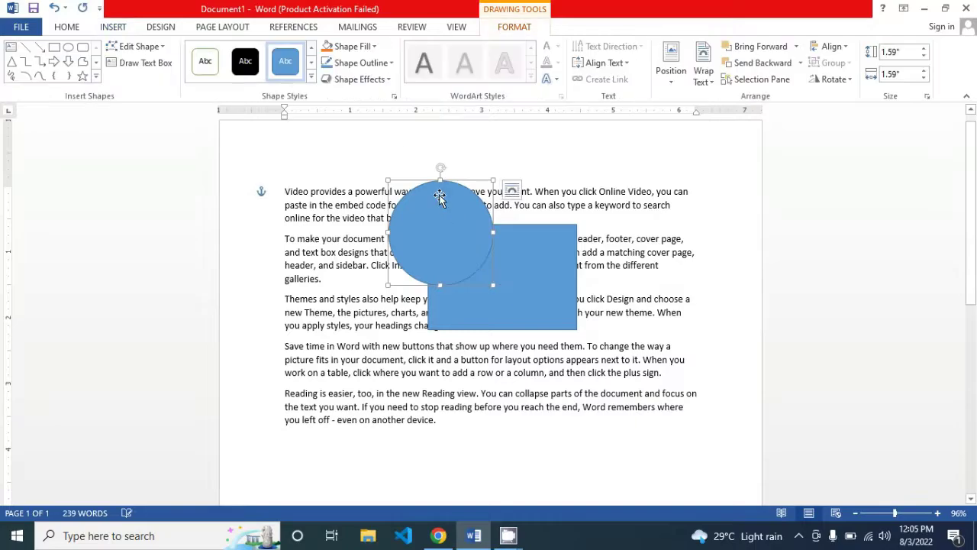
left_click(327, 46)
left_click(422, 309)
Step: Bring the blue rectangle to the front, in front of the circle
left_click(524, 315)
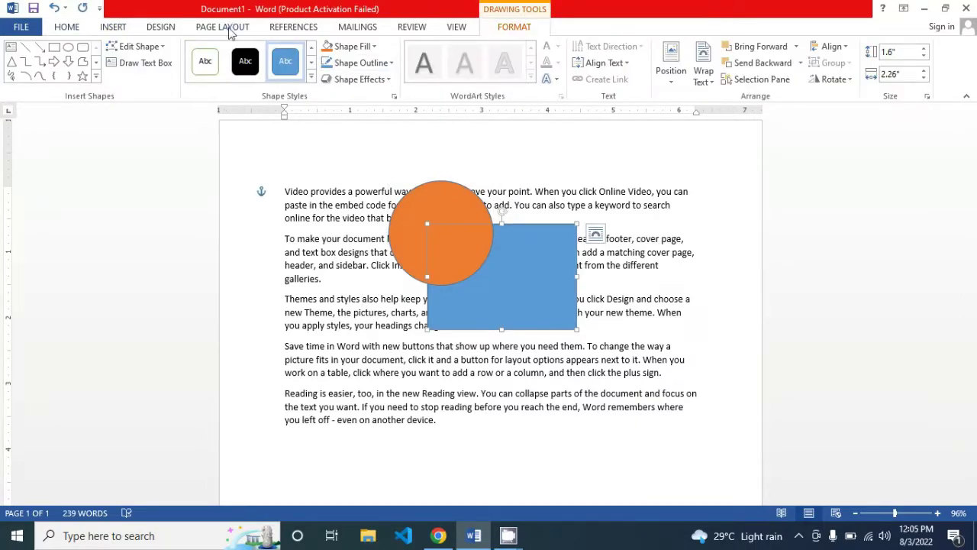
left_click(229, 31)
left_click(428, 201)
left_click(538, 279)
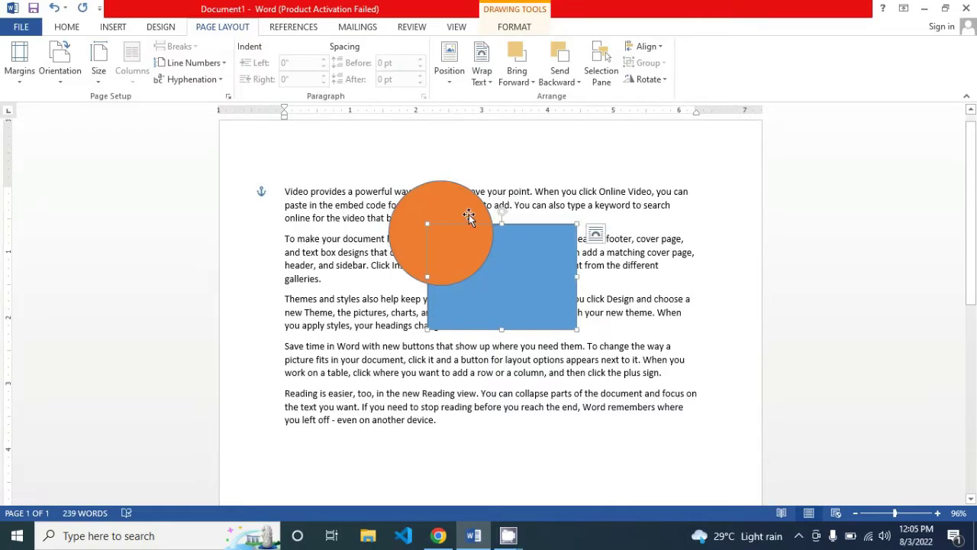
left_click(530, 82)
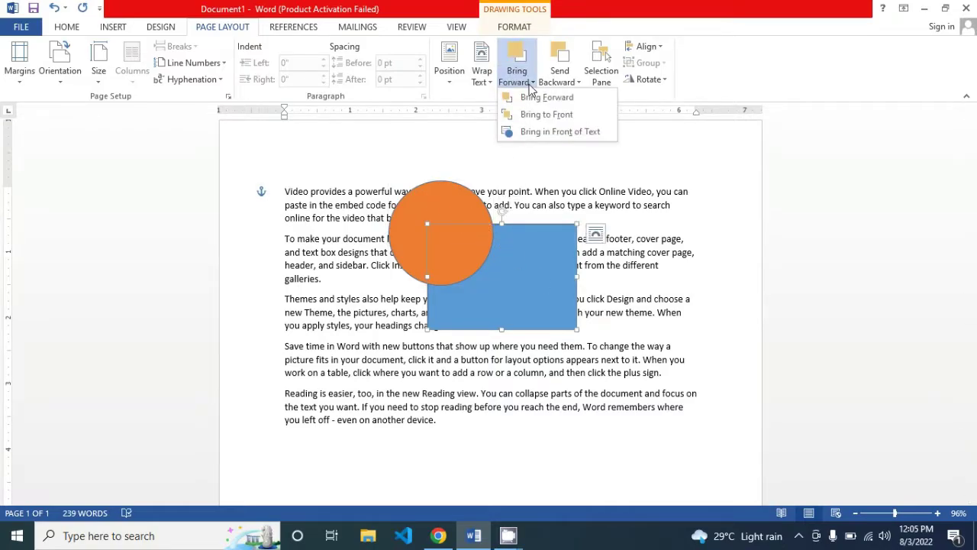
left_click(542, 115)
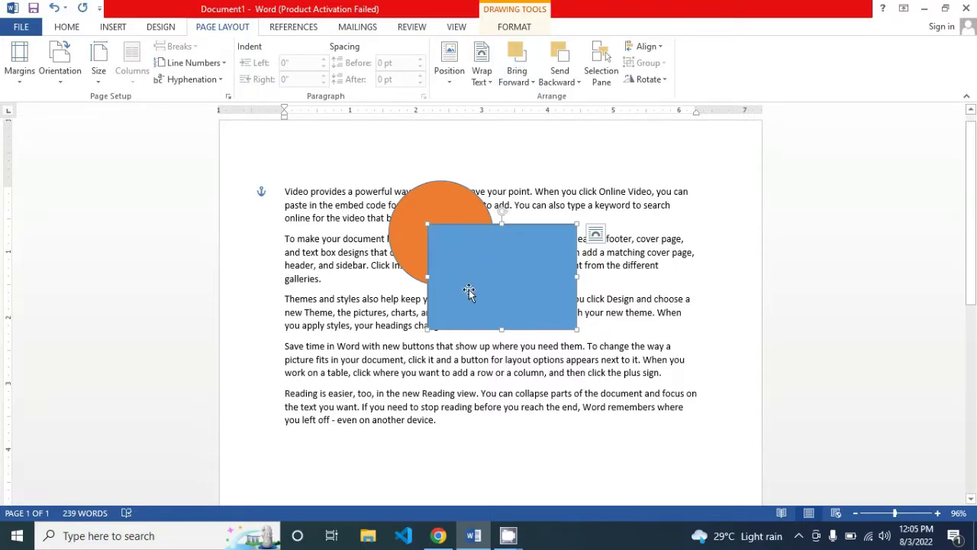
Step: Send the blue rectangle to the back and open the Selection Pane
left_click(577, 84)
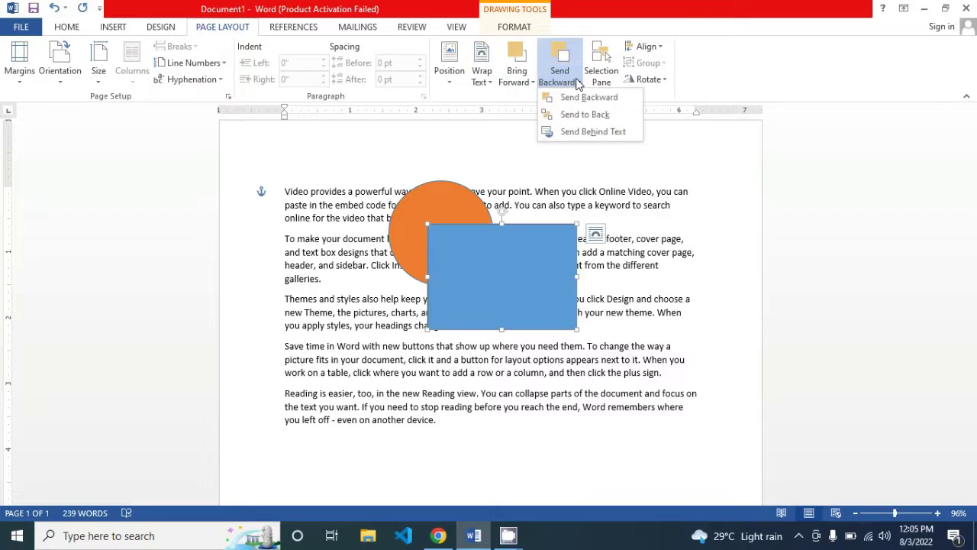
left_click(590, 115)
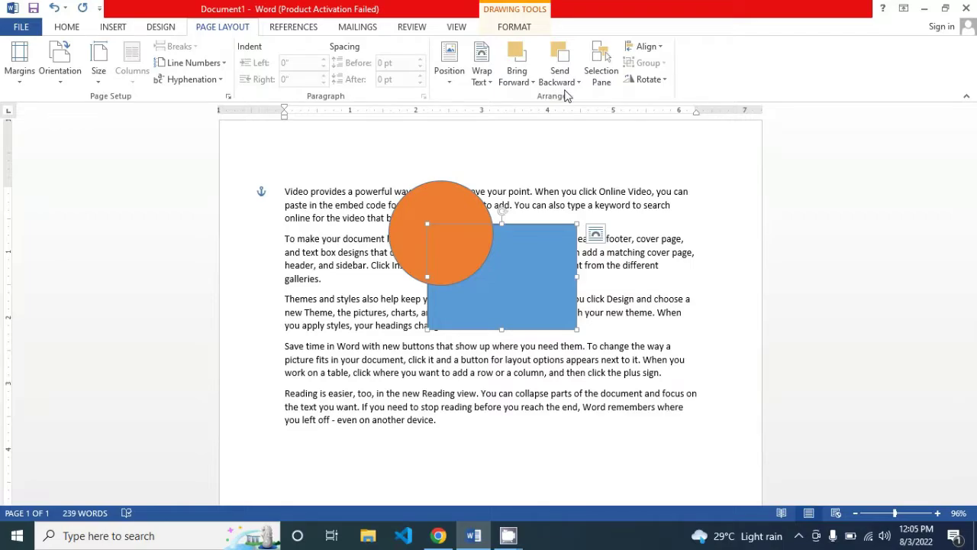
left_click(601, 73)
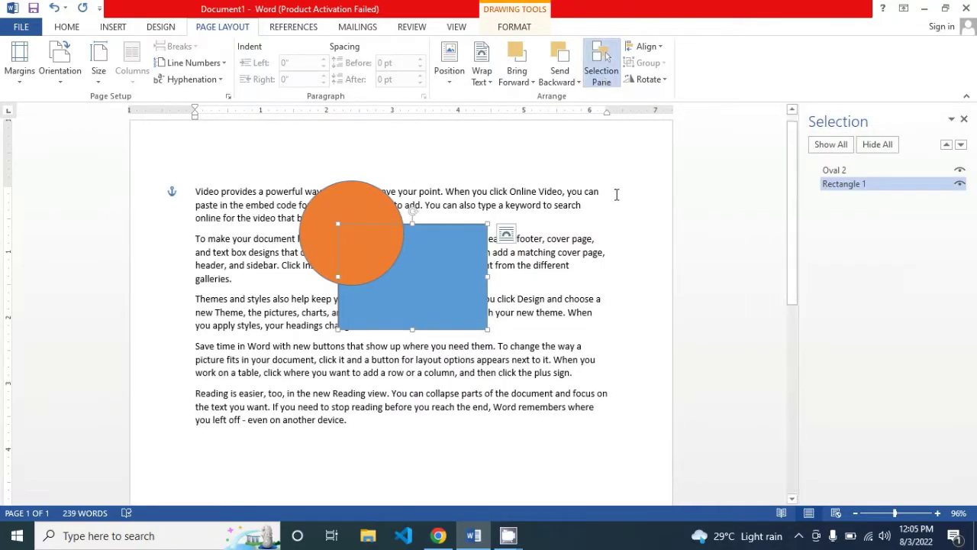
Step: Move the rectangle up and right, and toggle its visibility in the Selection pane
left_click_drag(442, 286, 528, 259)
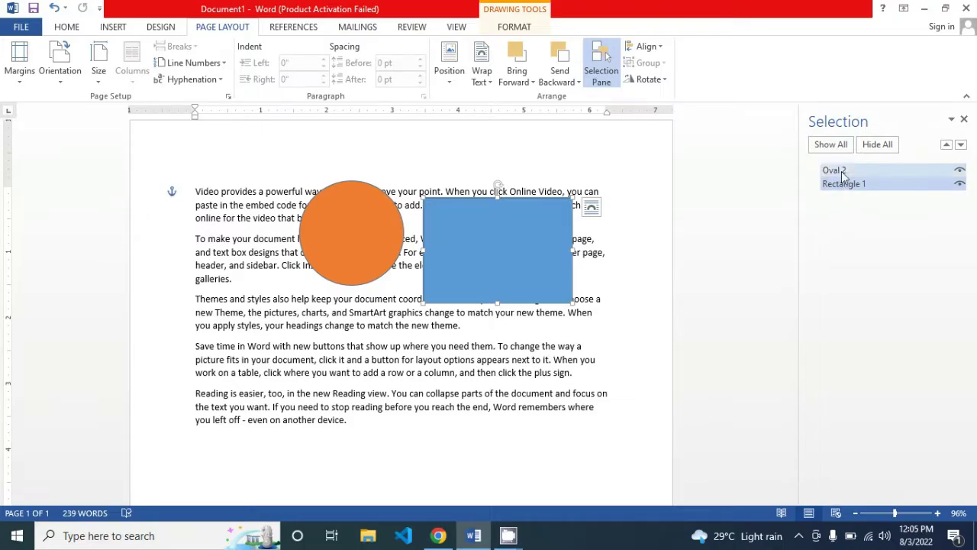
left_click(836, 171)
left_click(846, 186)
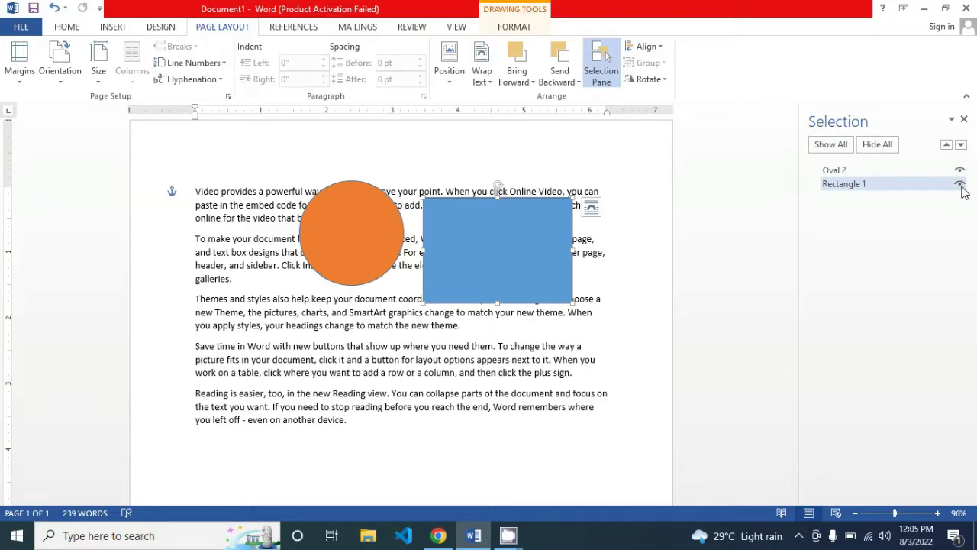
left_click(961, 185)
left_click(961, 186)
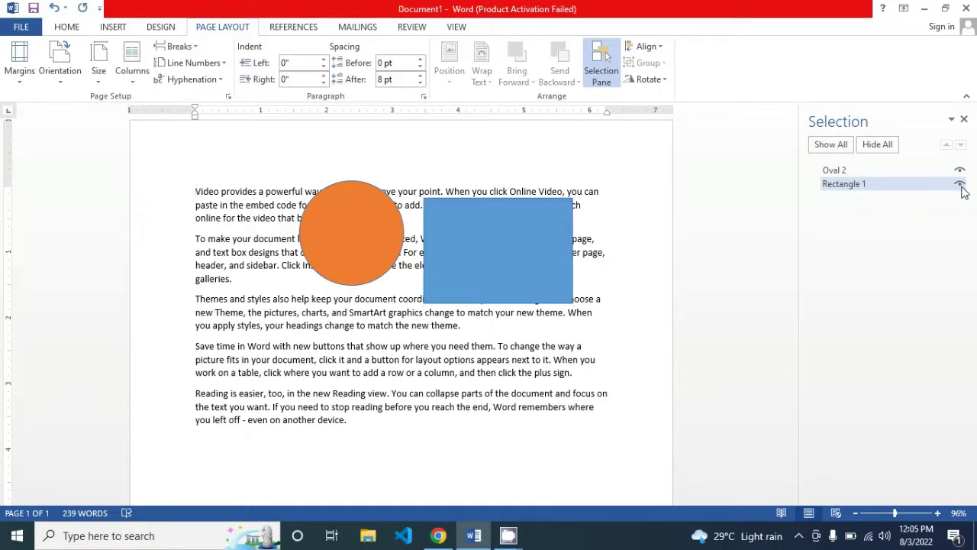
left_click(961, 186)
left_click(960, 185)
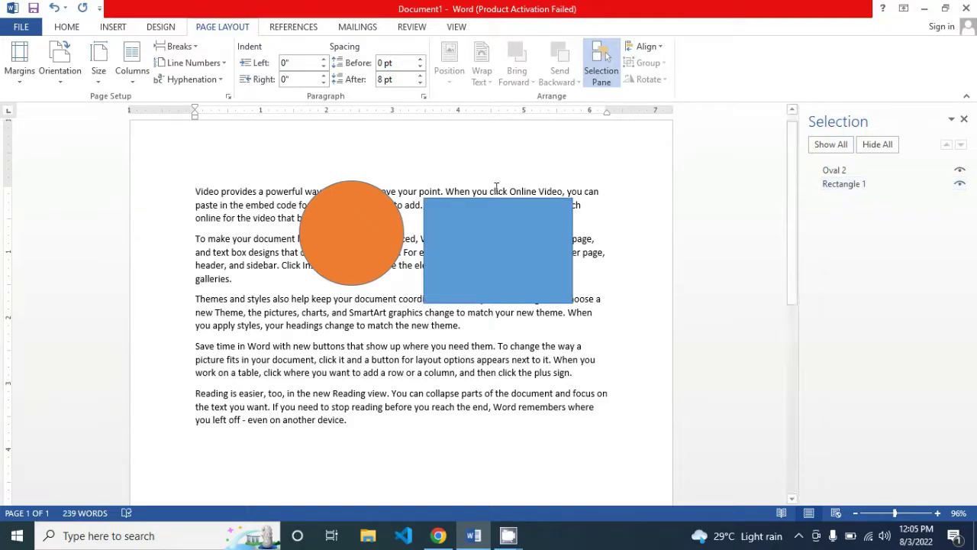
Step: Move the circle onto the rectangle and drag Oval 2 below Rectangle 1 in the stacking order
left_click_drag(375, 240, 509, 254)
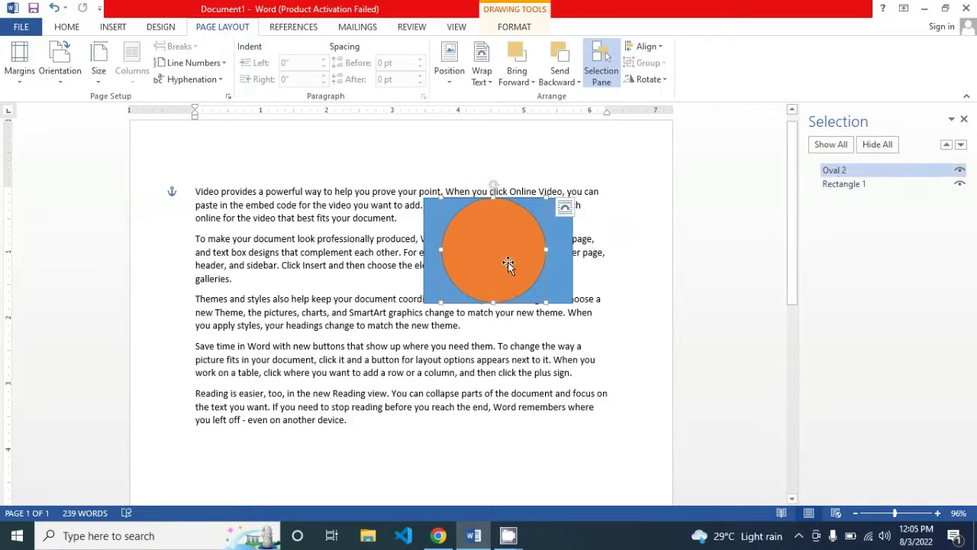
left_click_drag(835, 171, 838, 190)
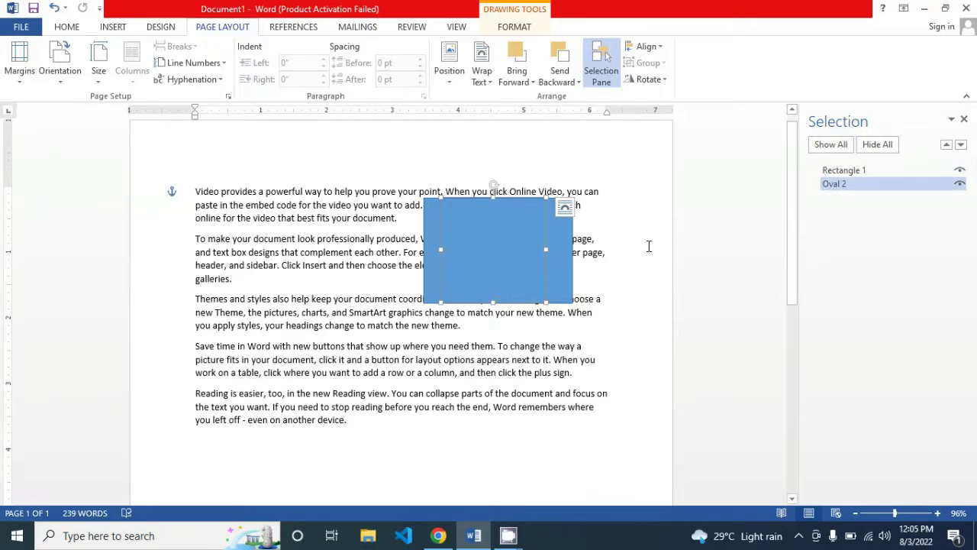
left_click(851, 171, "ctrl")
left_click(843, 182)
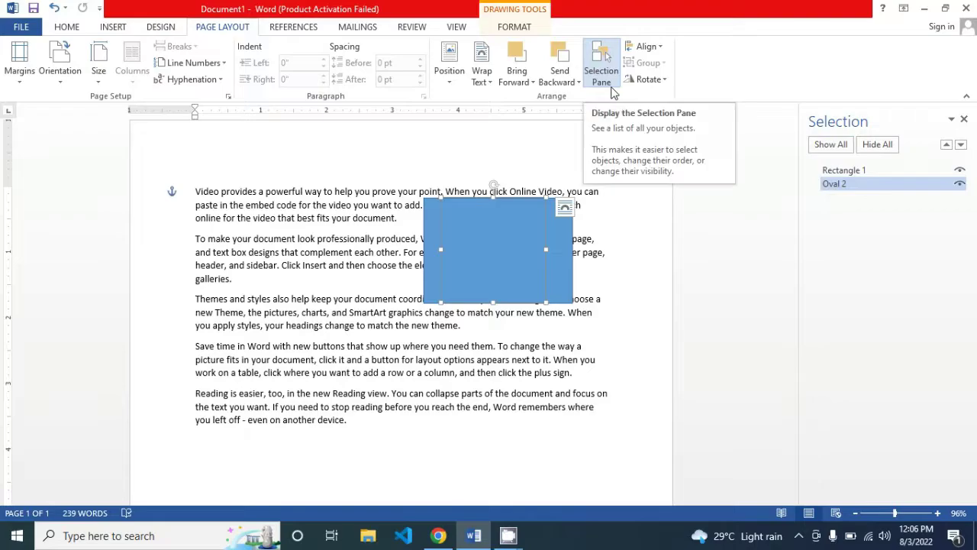
Step: Align the circle to the horizontal Center and the Top margin
left_click(646, 47)
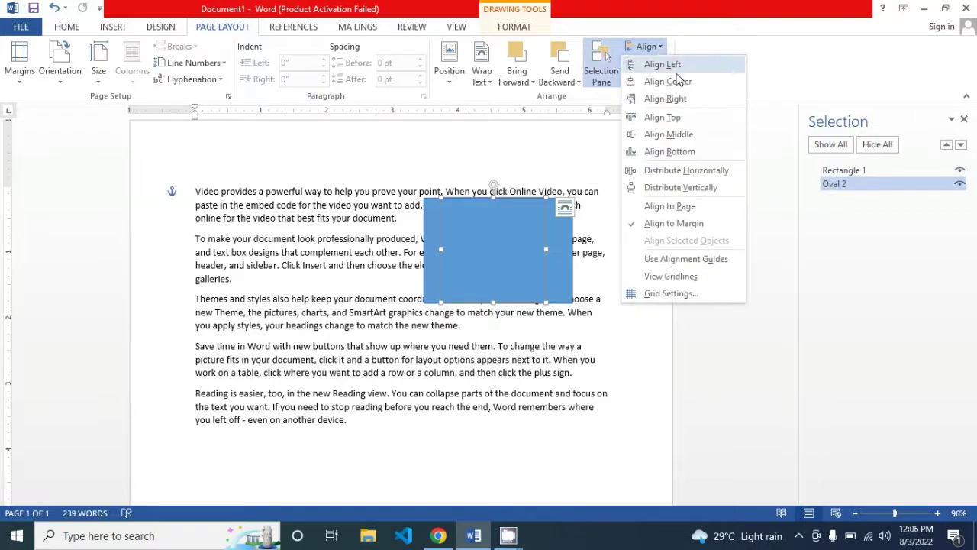
left_click(678, 81)
left_click(646, 46)
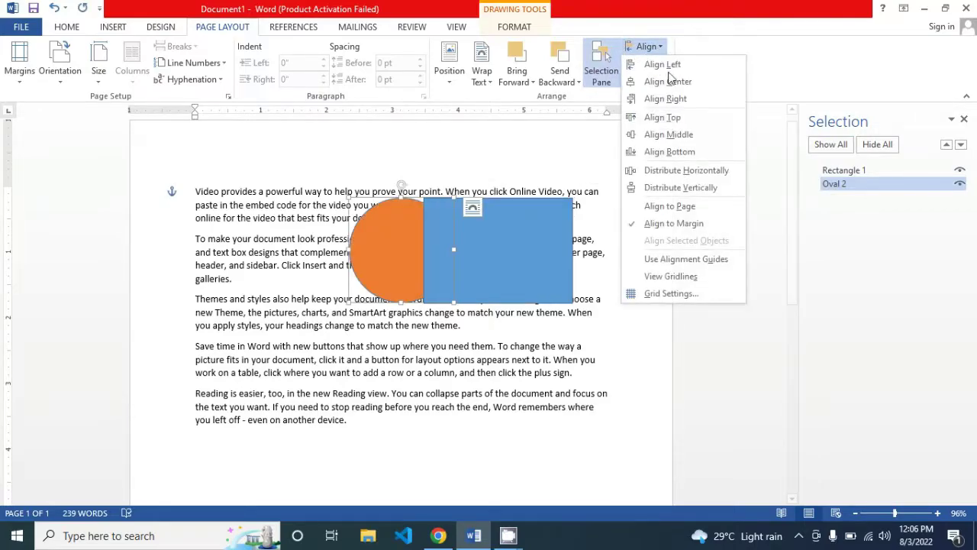
left_click(675, 118)
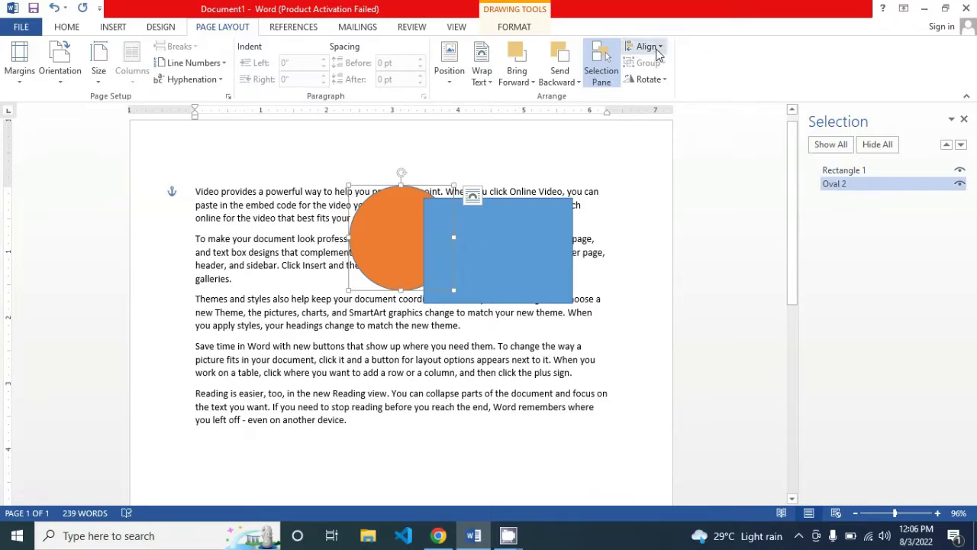
Step: Group the circle and rectangle into Group 3 and move the group up and left
left_click(533, 239)
left_click(408, 243, "shift")
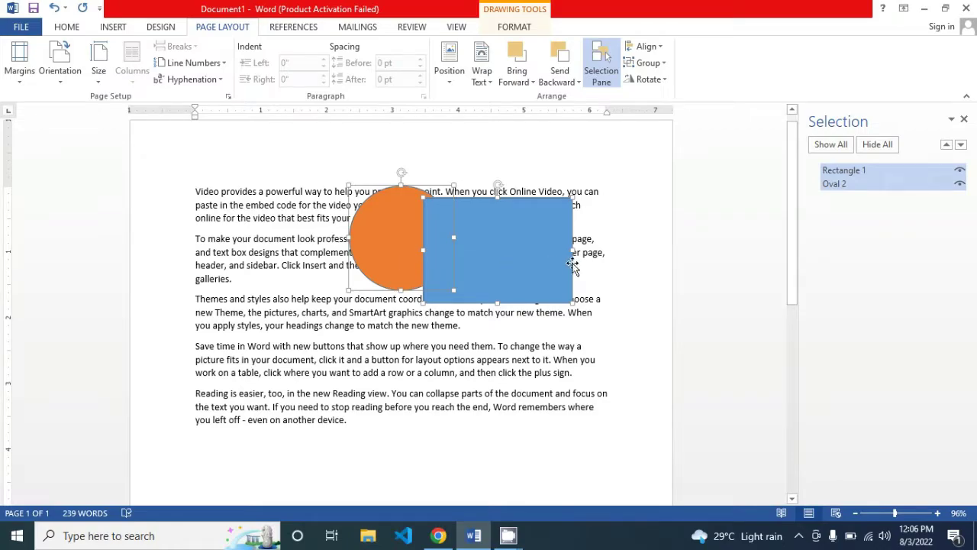
left_click(613, 264)
left_click(504, 258)
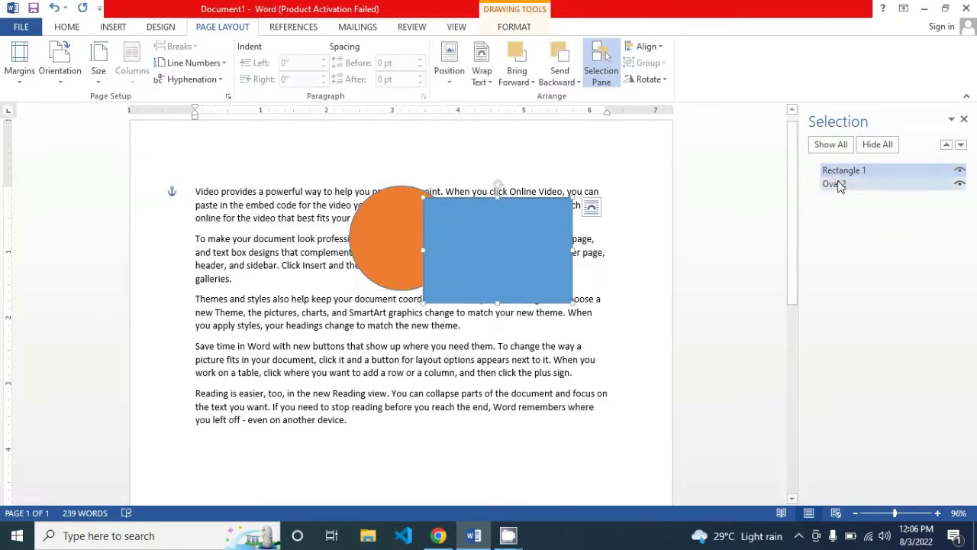
left_click(387, 239, "shift")
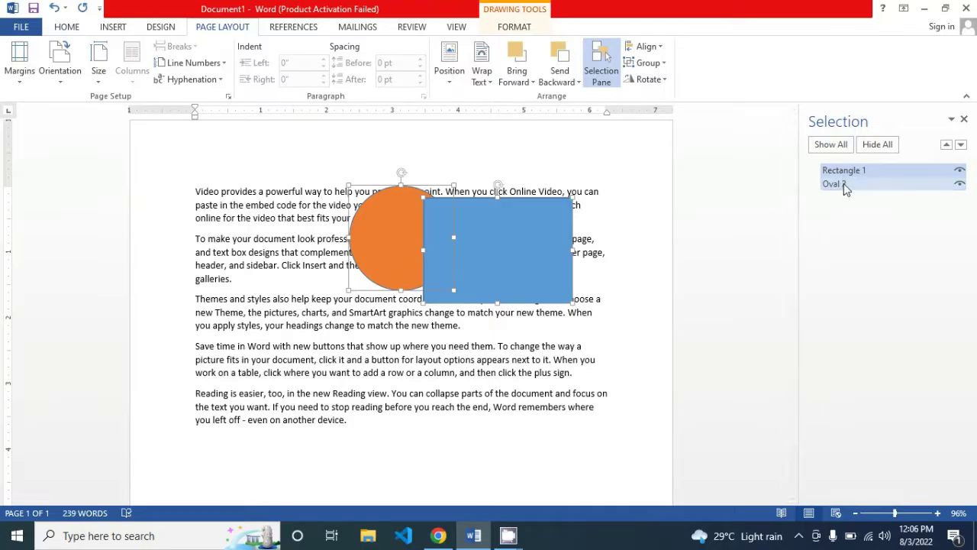
left_click(653, 64)
left_click(656, 81)
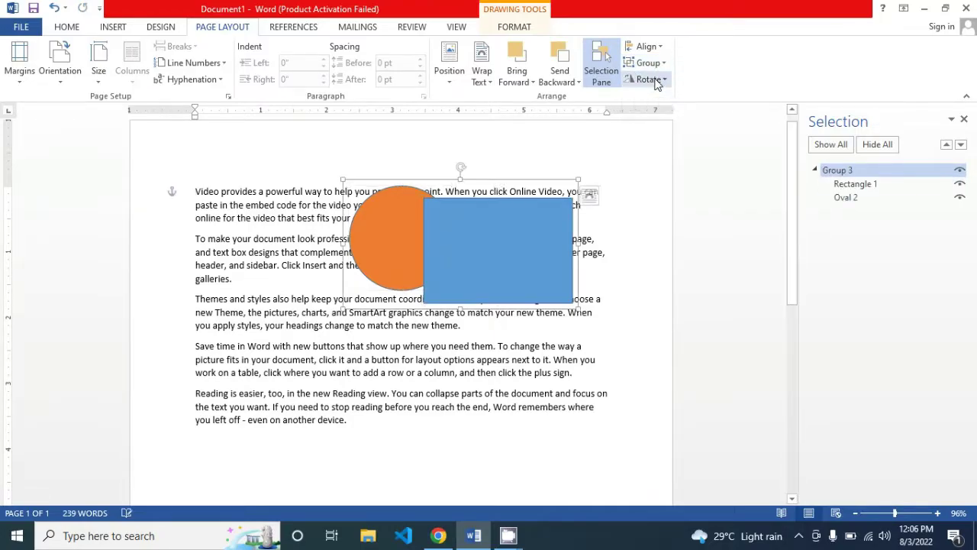
mouse_move(506, 229)
left_mouse_down()
mouse_move(451, 285)
mouse_move(517, 259)
left_mouse_up()
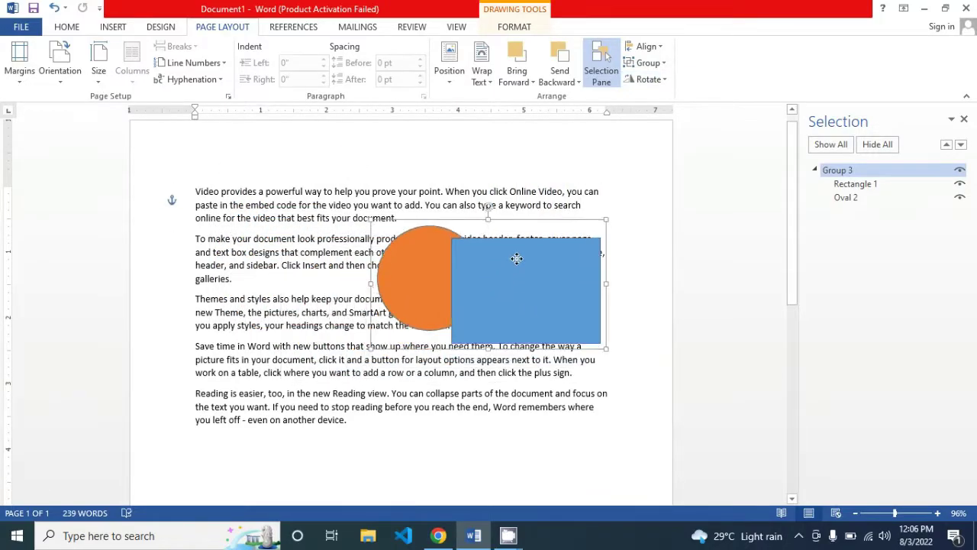
left_click_drag(517, 259, 421, 206)
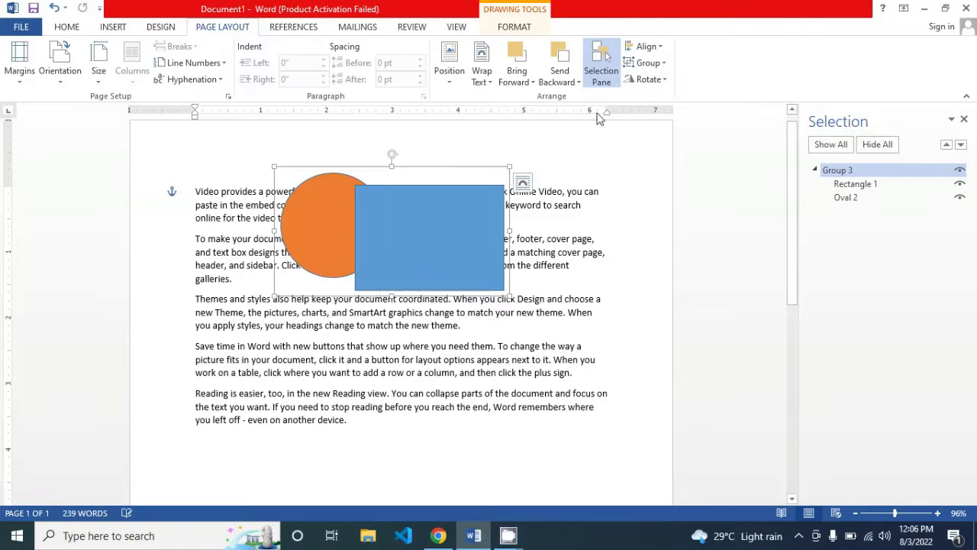
Step: Flip the group horizontally, close the Selection pane, and move the group down over the text
left_click(666, 80)
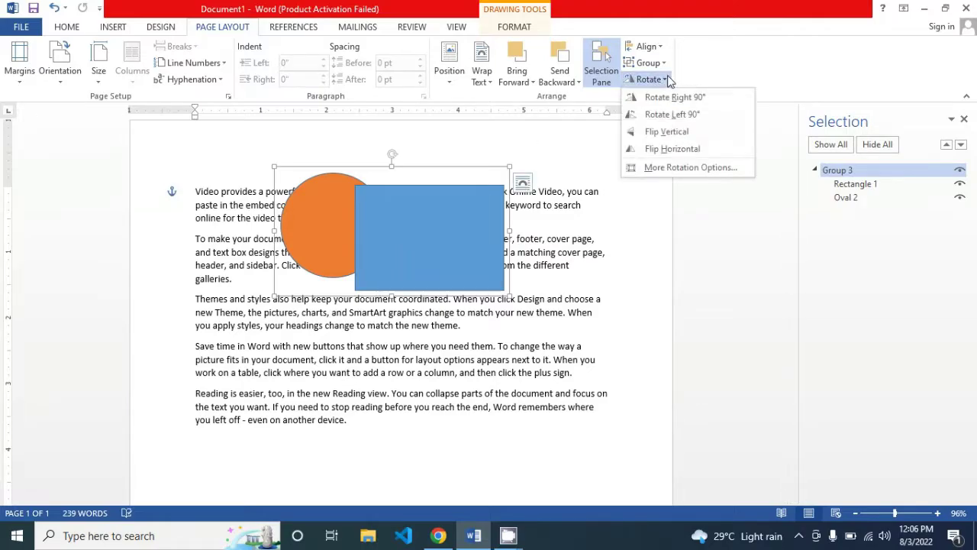
left_click(674, 150)
left_click(657, 176)
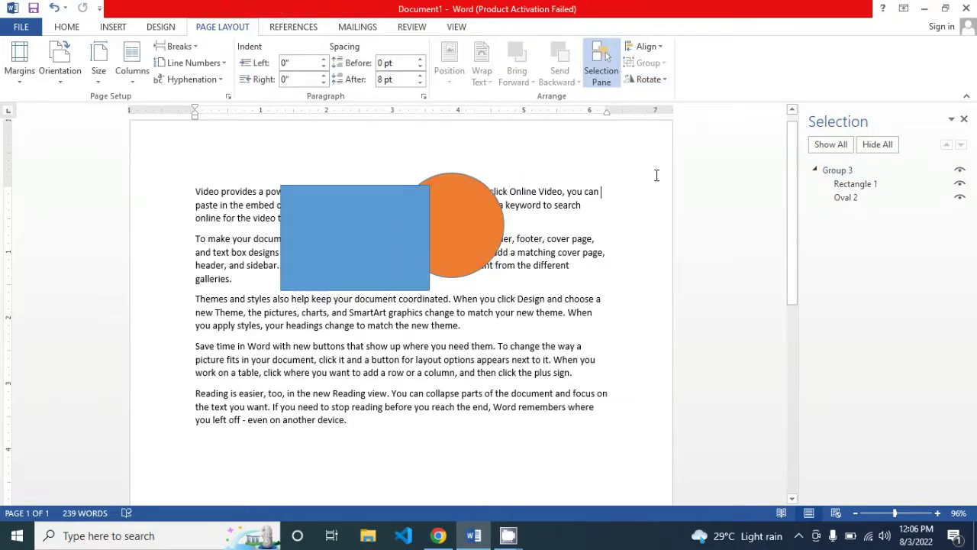
left_click(964, 119)
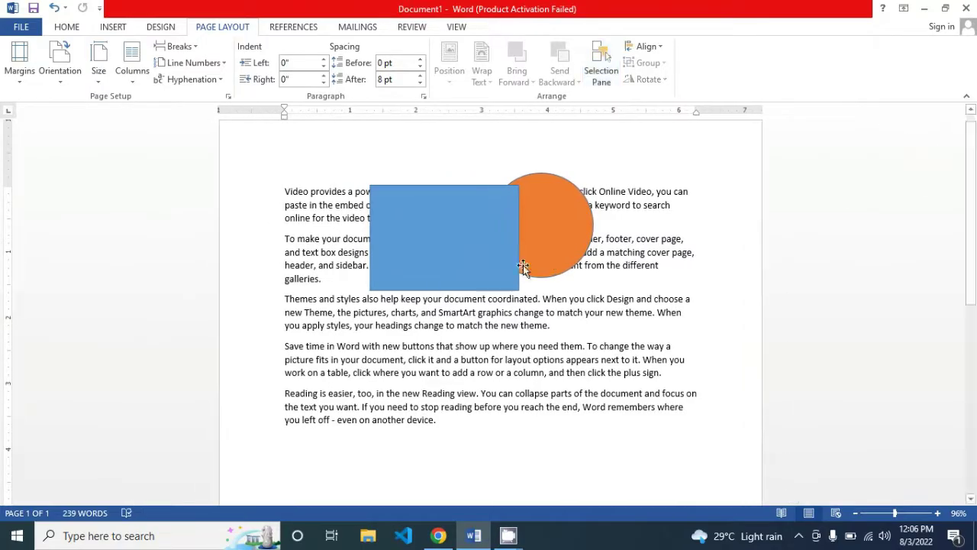
left_click_drag(466, 253, 488, 288)
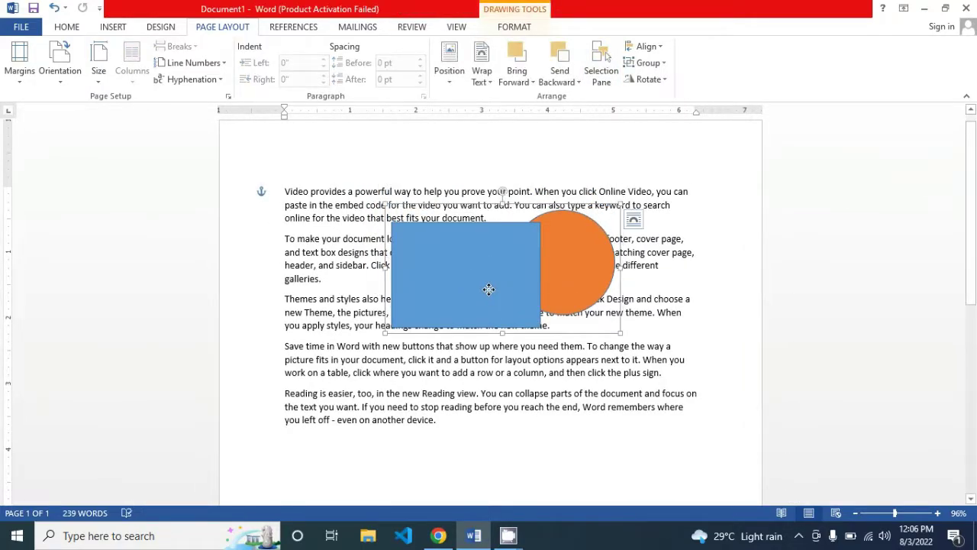